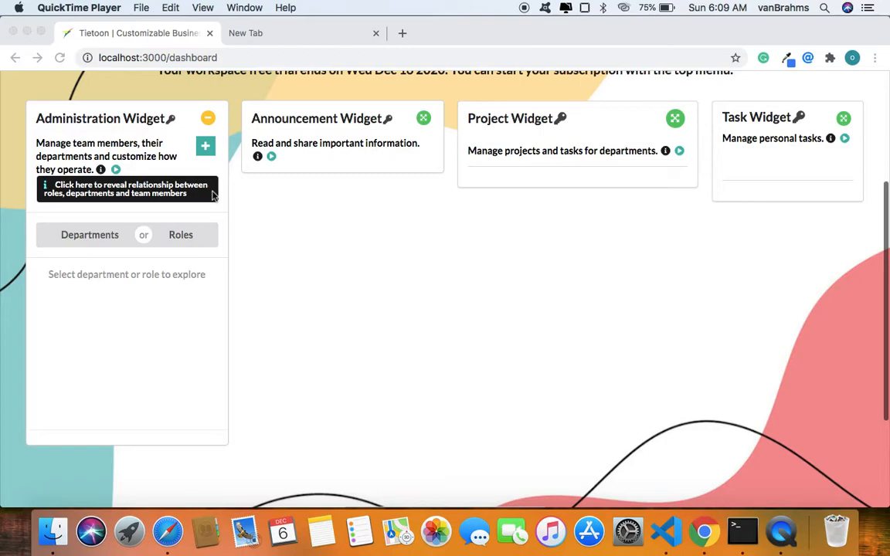
# View the Administration Widget's explanation of how roles, departments and team members relate, and close it.
pyautogui.click(172, 120)
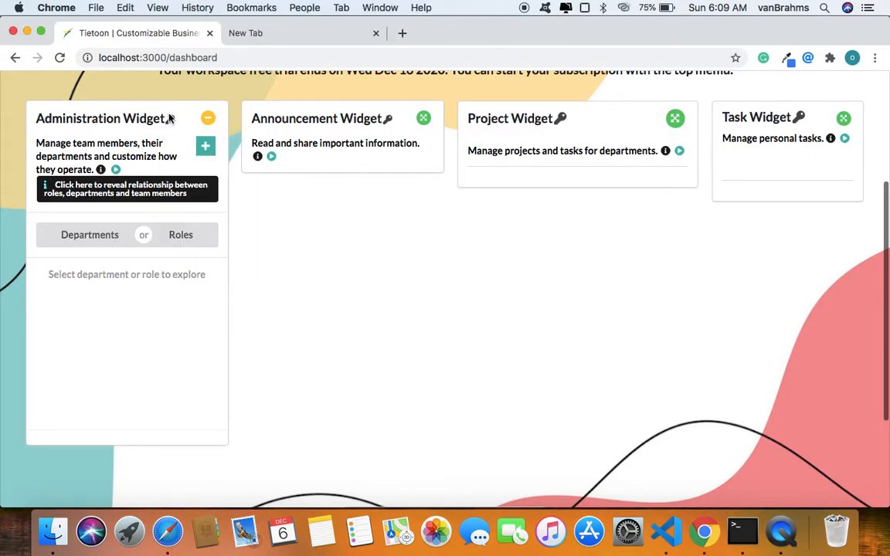
pyautogui.moveTo(171, 120)
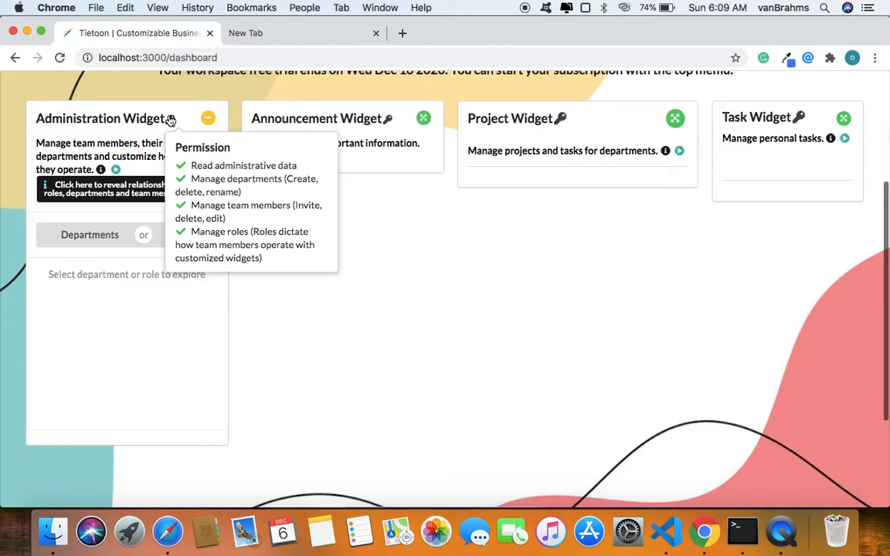
pyautogui.click(99, 194)
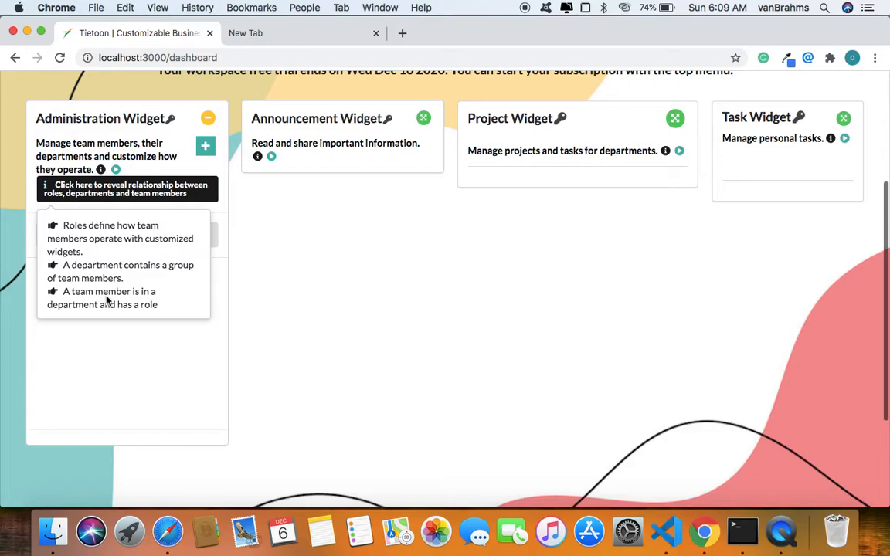
pyautogui.click(150, 335)
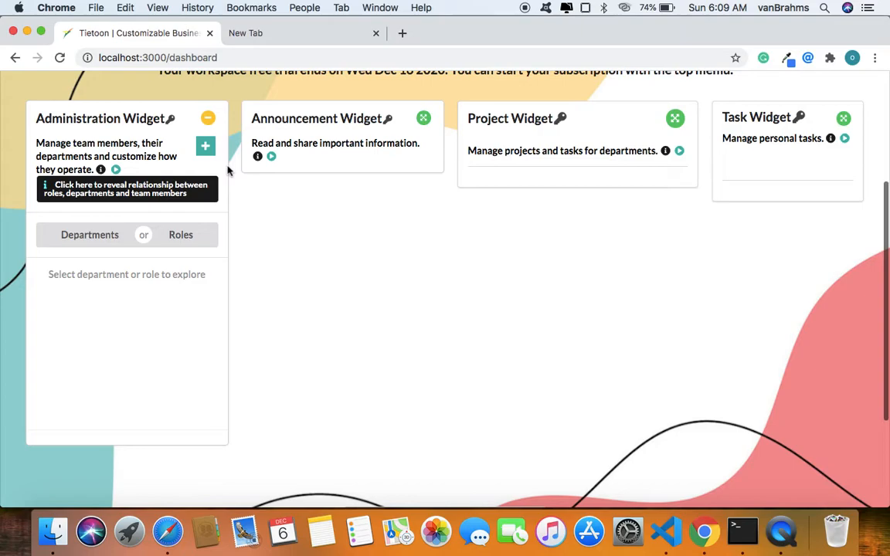
# Create and publish a new department named Marketing from the Administration Widget.
pyautogui.click(203, 149)
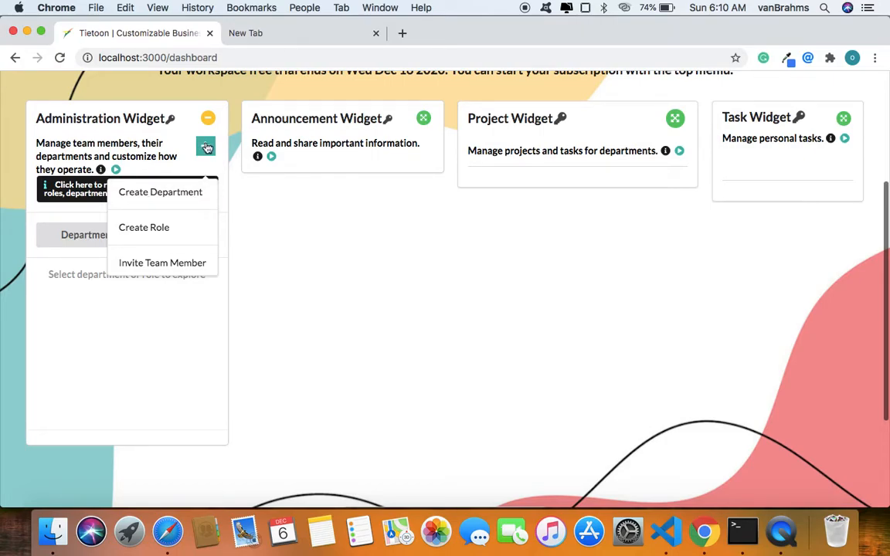
pyautogui.click(162, 198)
pyautogui.click(118, 267)
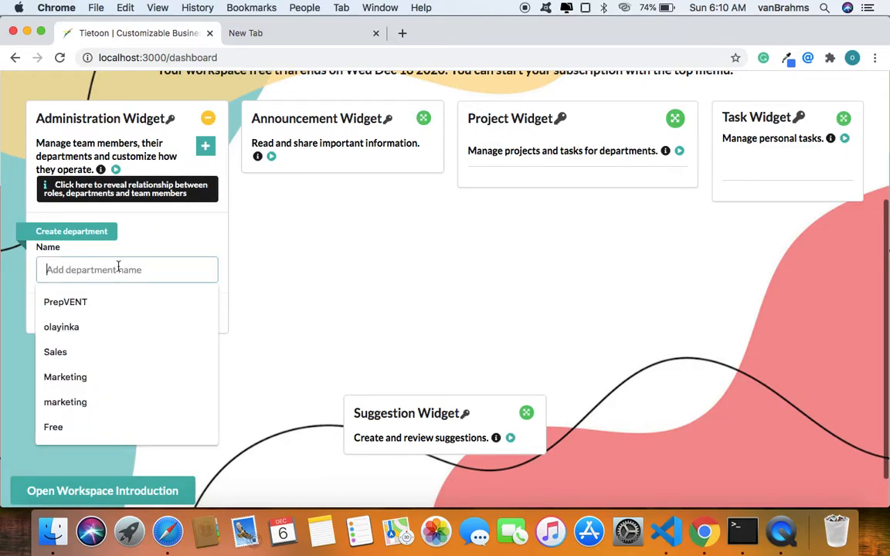
pyautogui.write('ma')
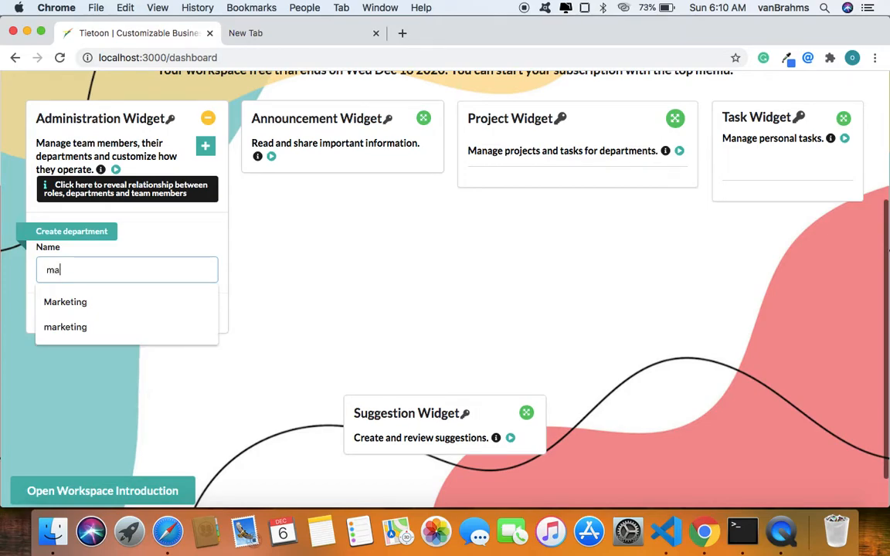
pyautogui.write('rketing')
pyautogui.click(95, 302)
pyautogui.click(184, 317)
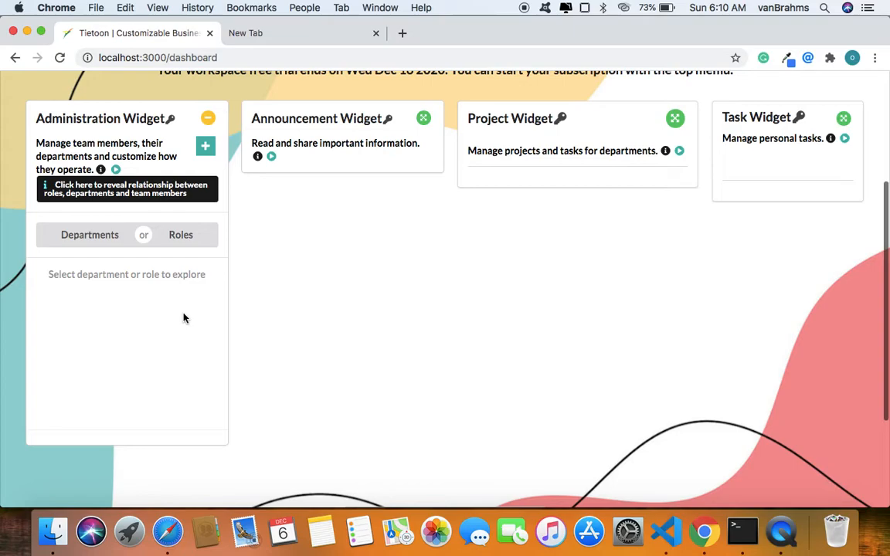
# Display the Marketing department in the Administration Widget by searching the department list for "mar".
pyautogui.click(107, 245)
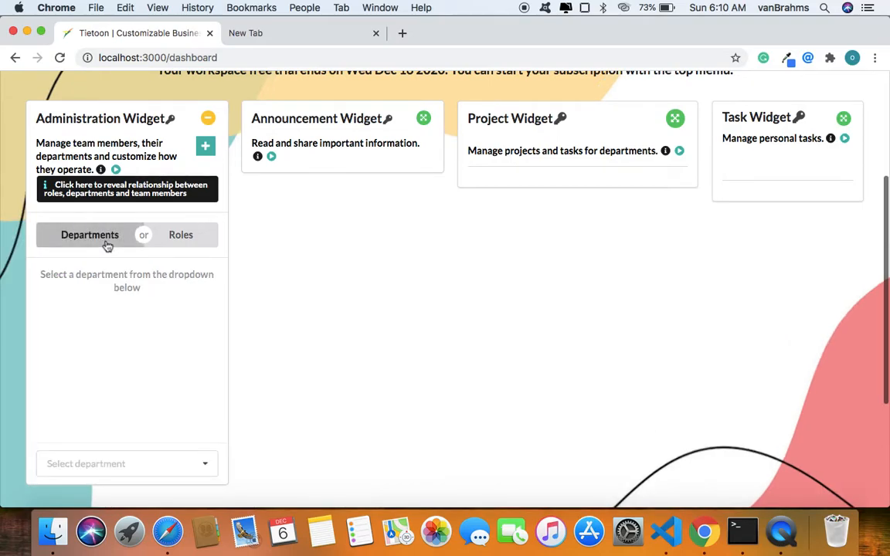
pyautogui.scroll(-2, 155, 372)
pyautogui.click(195, 387)
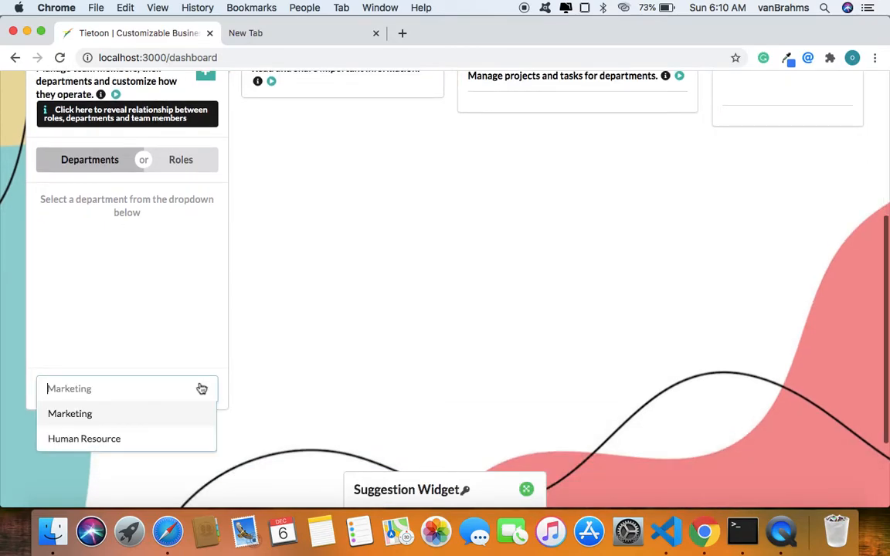
pyautogui.write('mae')
pyautogui.press('BackSpace')
pyautogui.write('r')
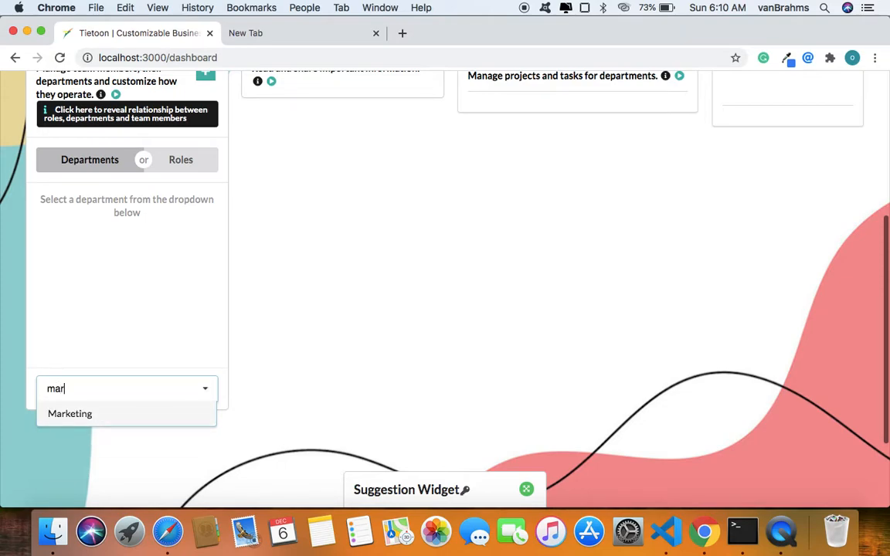
pyautogui.click(113, 417)
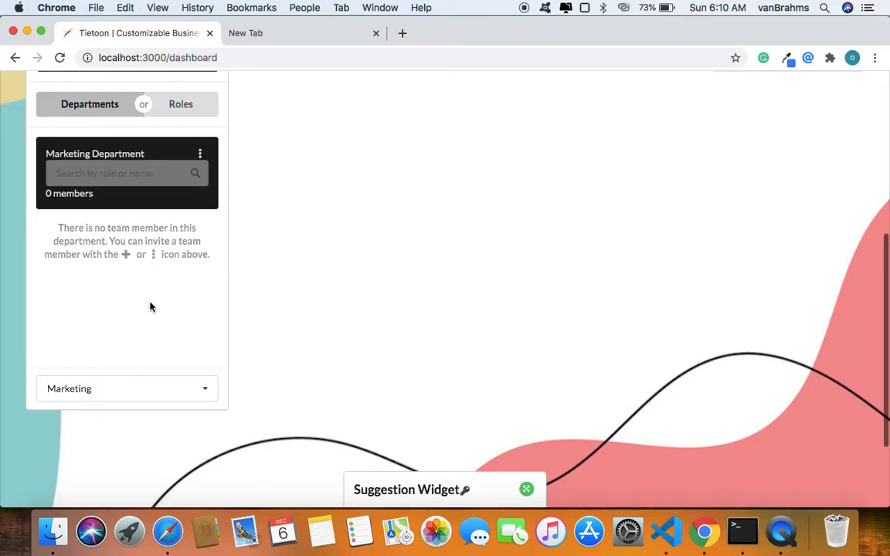
pyautogui.scroll(3, 152, 307)
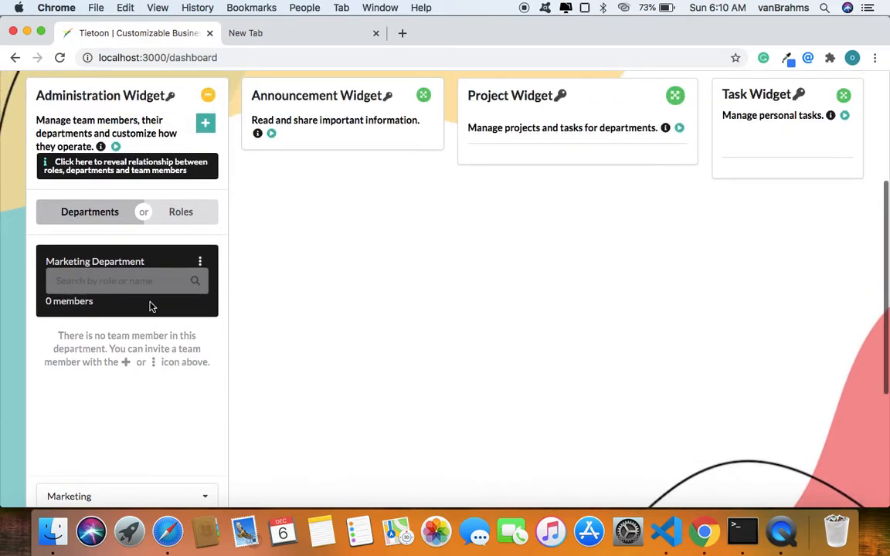
pyautogui.click(206, 124)
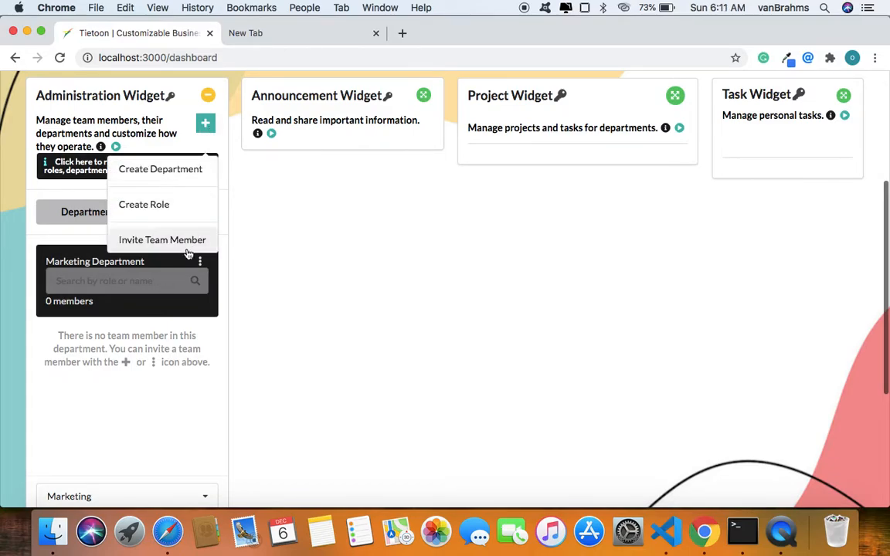
pyautogui.click(179, 352)
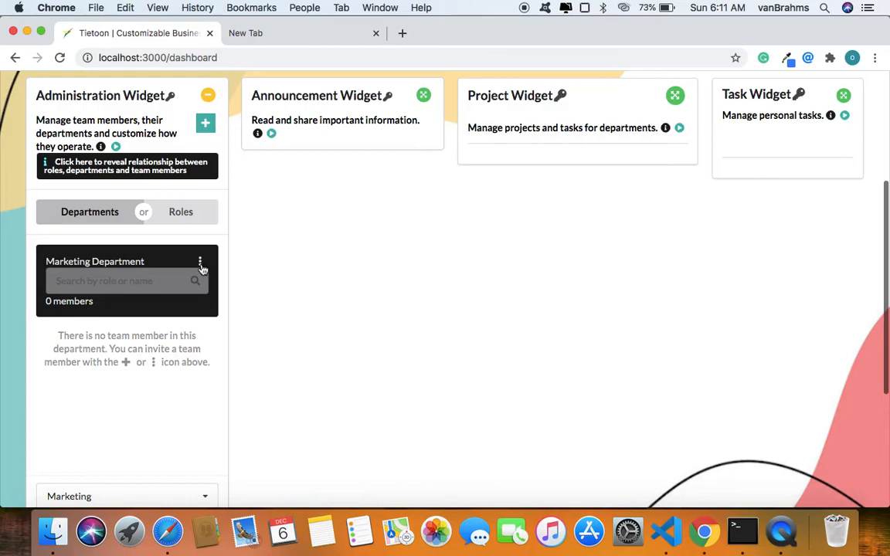
pyautogui.click(200, 262)
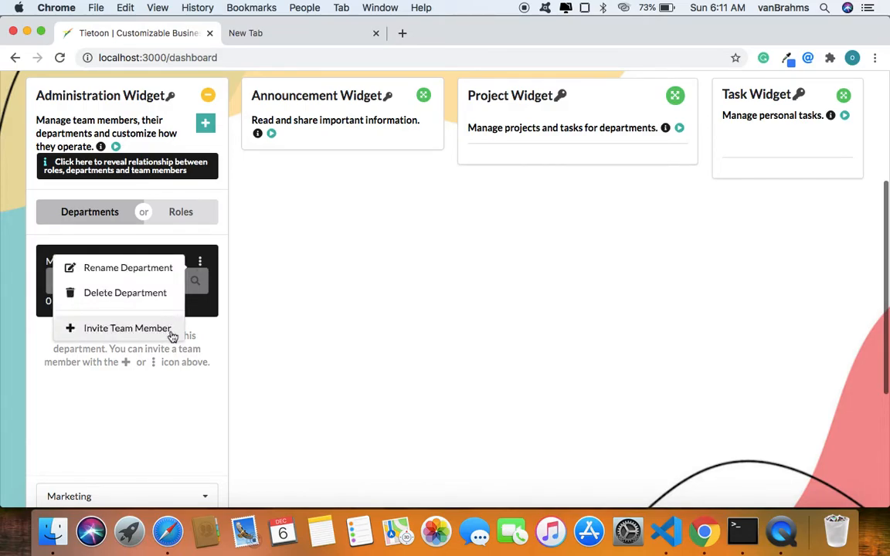
pyautogui.click(192, 413)
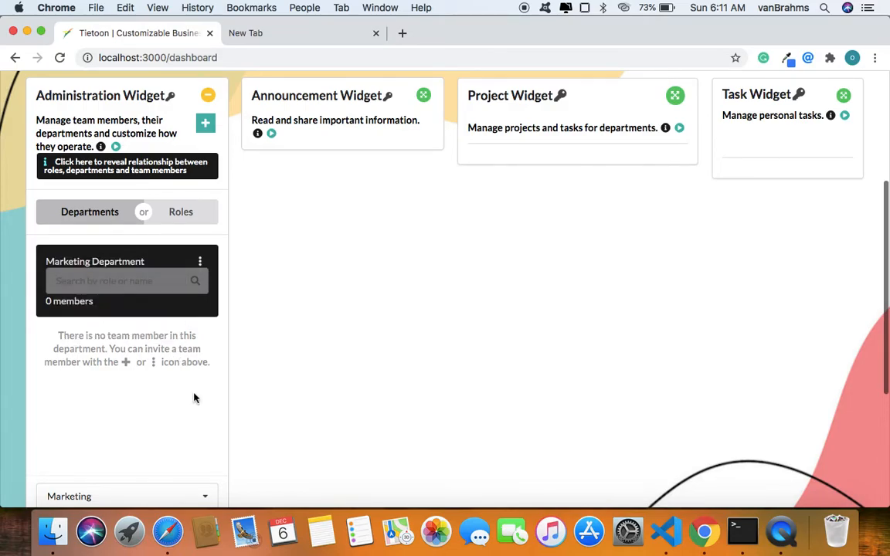
# Rename the Marketing department as Sales and publish the change.
pyautogui.click(201, 262)
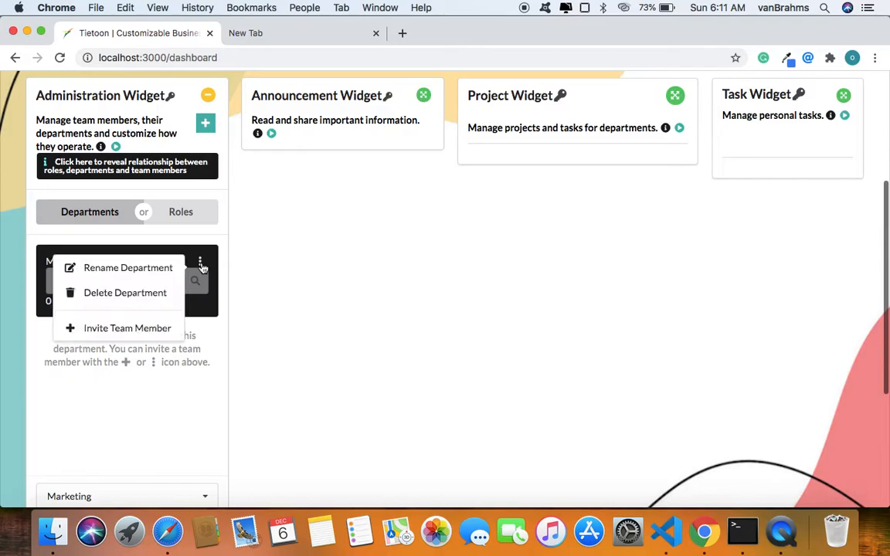
pyautogui.click(147, 278)
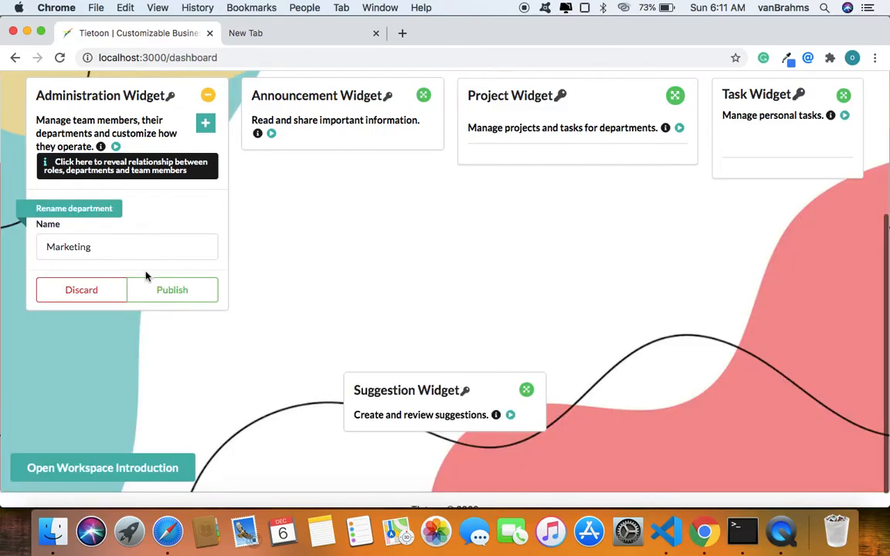
pyautogui.click(107, 256)
pyautogui.doubleClick(106, 256)
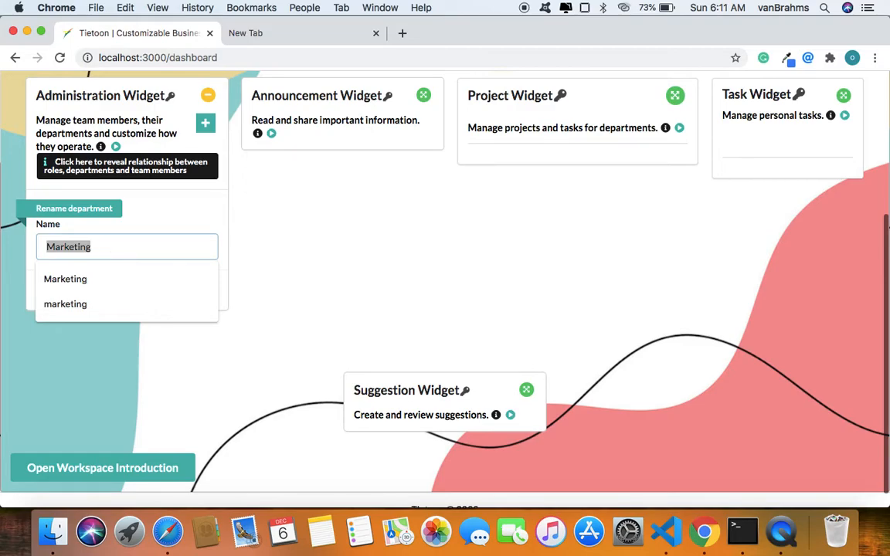
pyautogui.press('BackSpace')
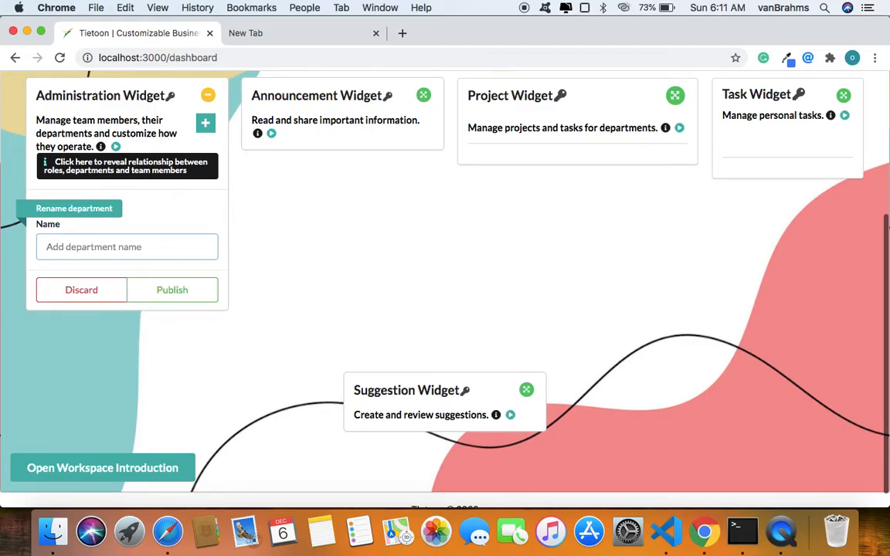
pyautogui.write('s')
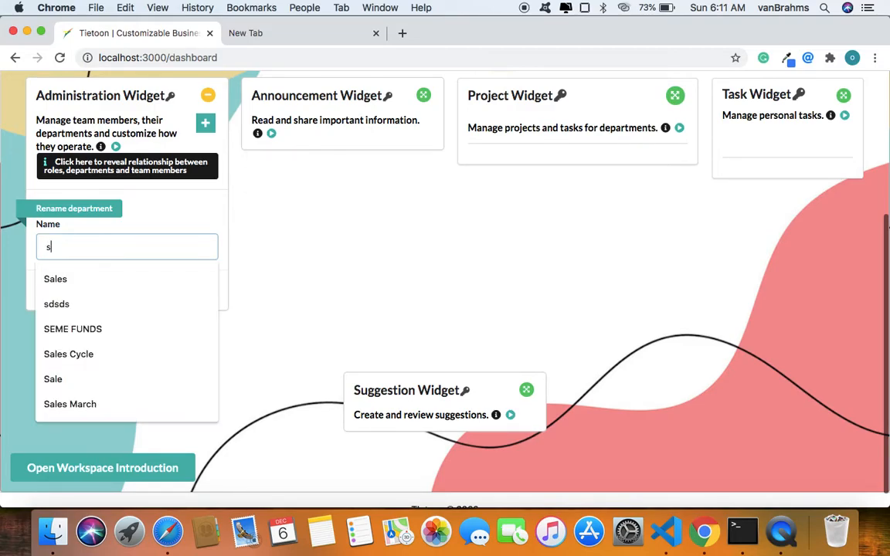
pyautogui.click(66, 291)
pyautogui.click(165, 294)
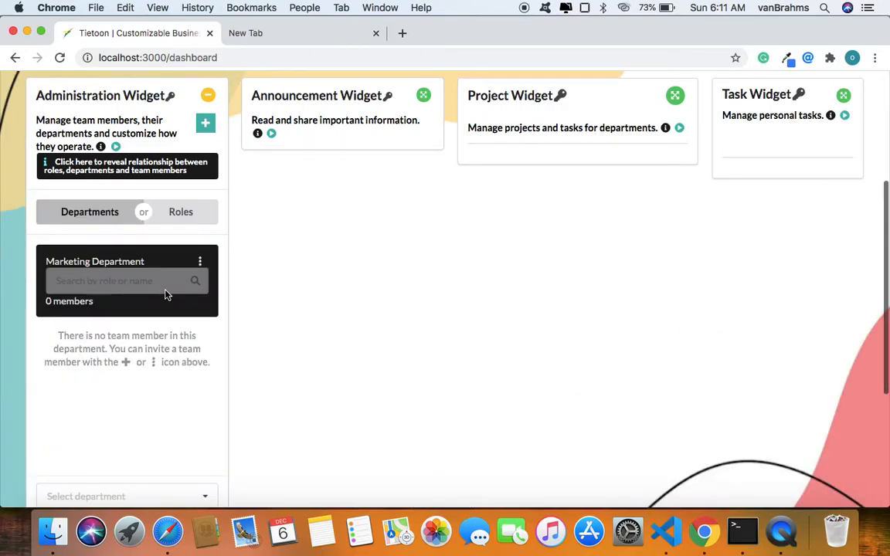
# Display the renamed Sales department in the Administration Widget.
pyautogui.scroll(-3, 123, 290)
pyautogui.scroll(3, 122, 291)
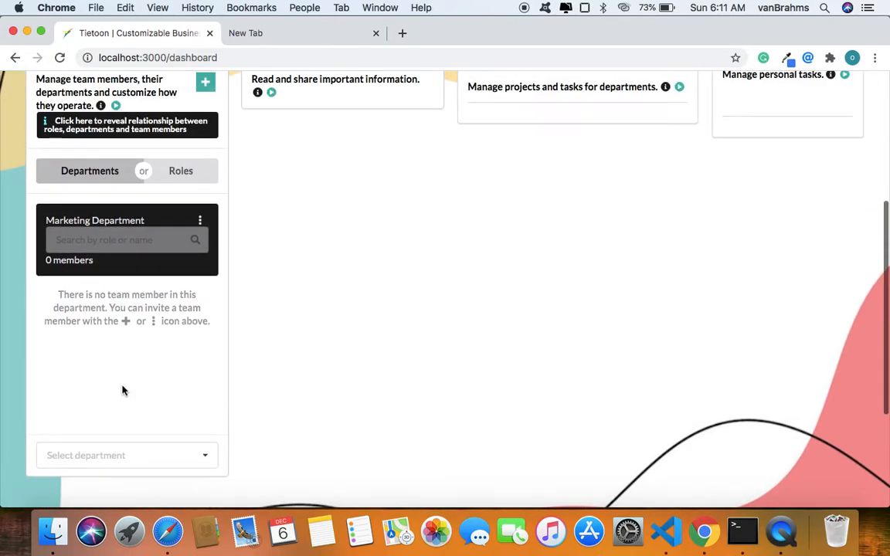
pyautogui.click(121, 455)
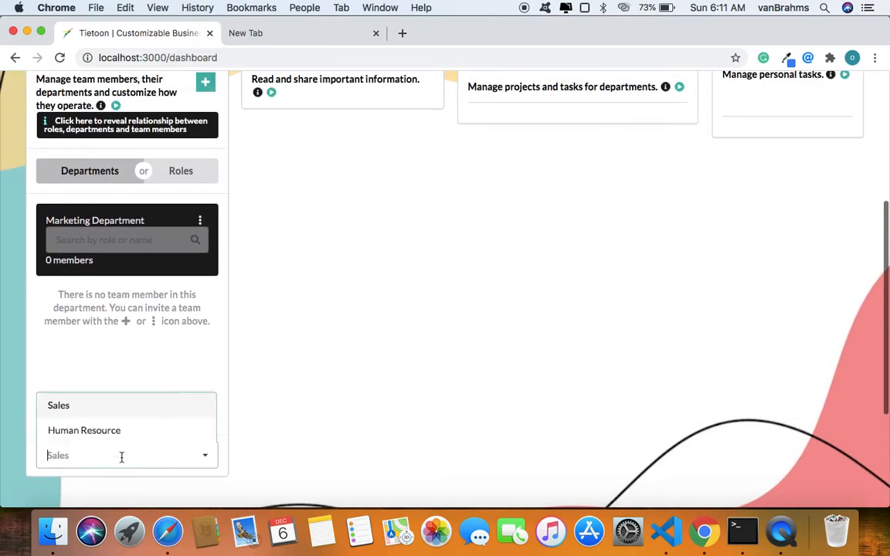
pyautogui.click(85, 407)
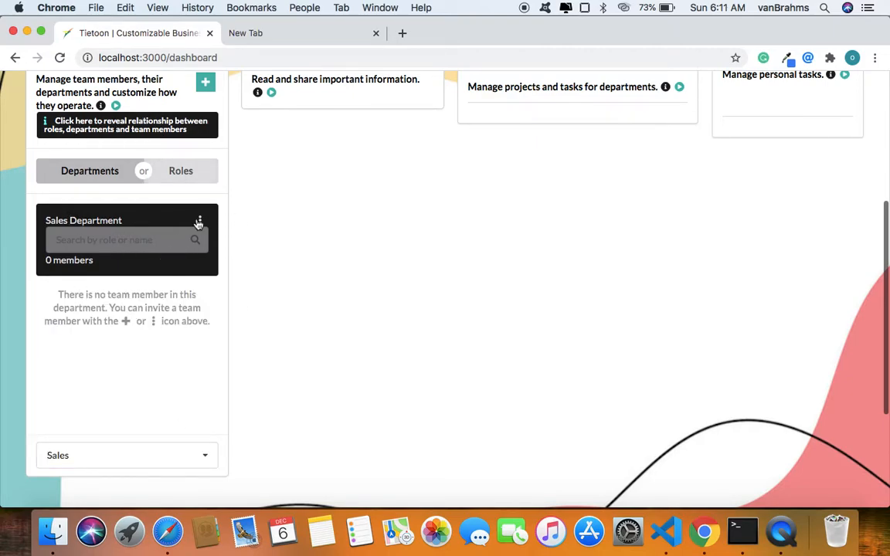
# Start creating a new role in the Administration Widget and title it Supervisor.
pyautogui.click(203, 82)
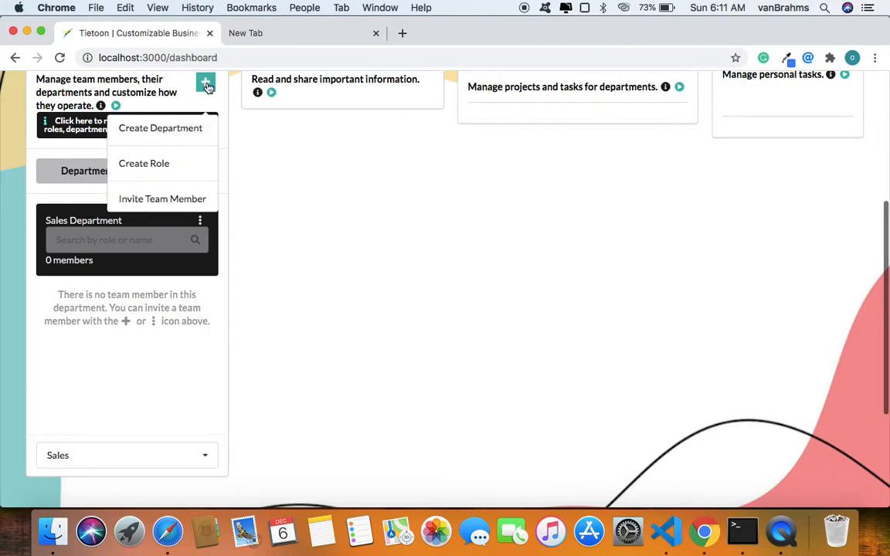
pyautogui.click(175, 178)
pyautogui.scroll(-3, 175, 176)
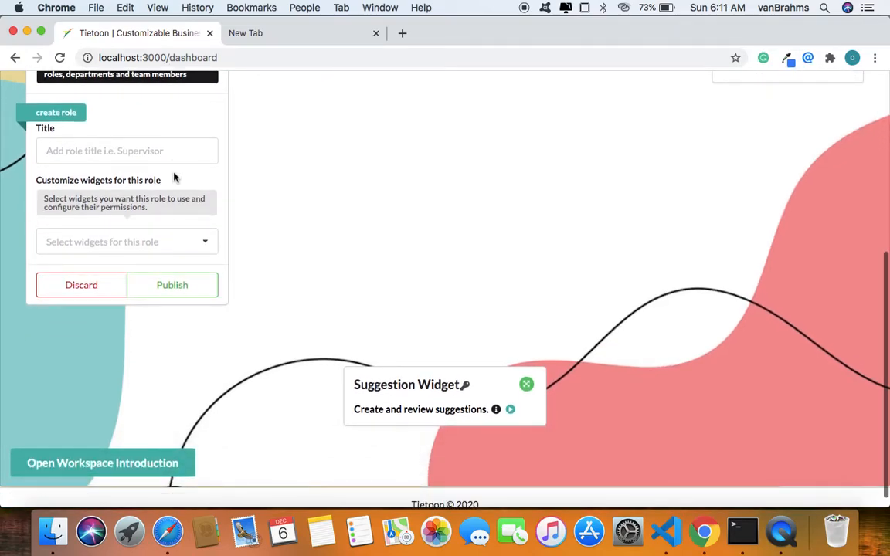
pyautogui.scroll(5, 115, 145)
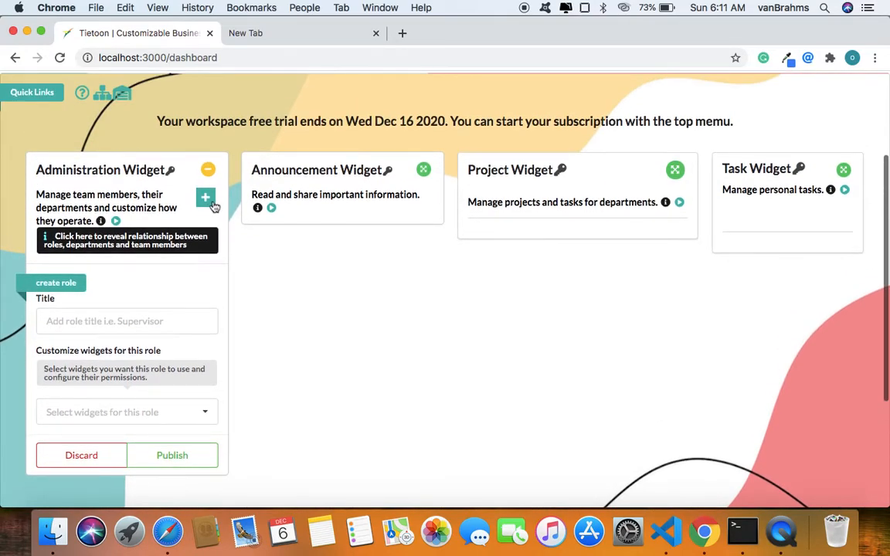
pyautogui.click(212, 203)
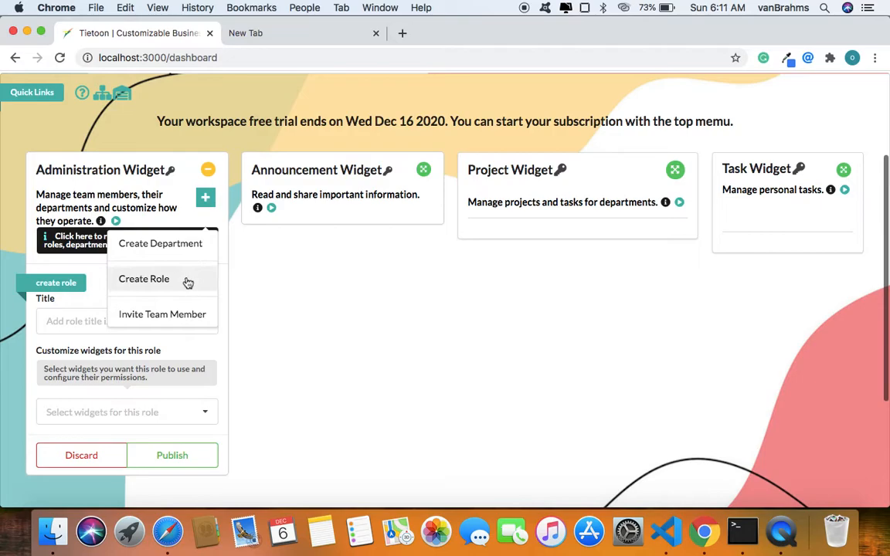
pyautogui.click(180, 286)
pyautogui.click(95, 318)
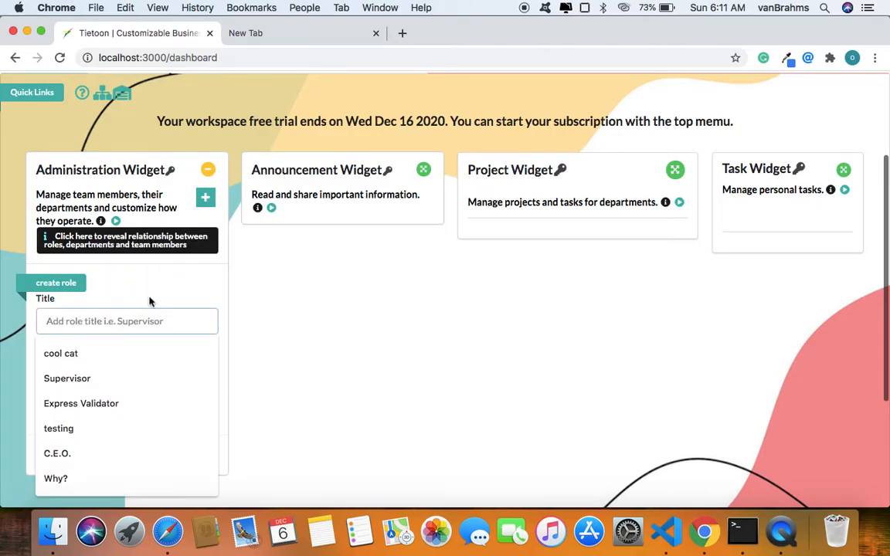
pyautogui.write('s')
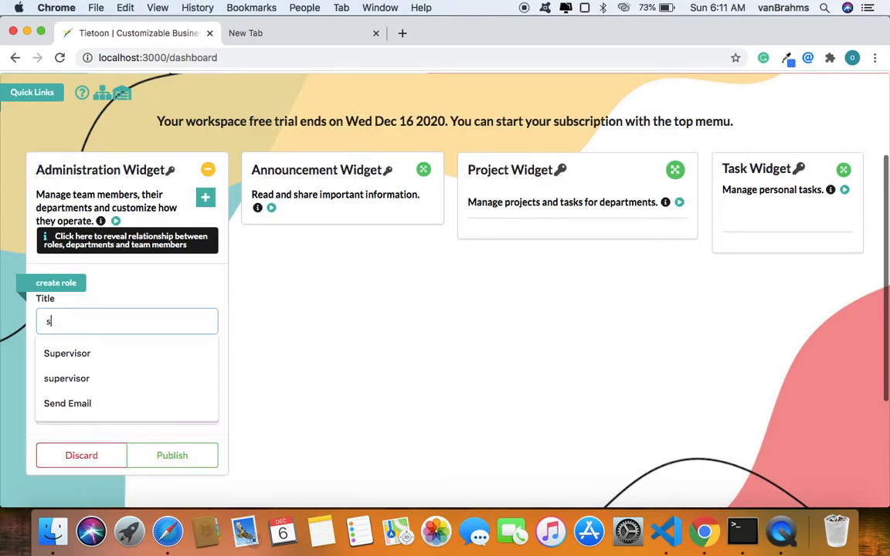
pyautogui.write('upervisor')
pyautogui.click(114, 353)
# Add the Announcement Widget to the widgets available to the Supervisor role.
pyautogui.scroll(-3, 112, 353)
pyautogui.scroll(-1, 112, 354)
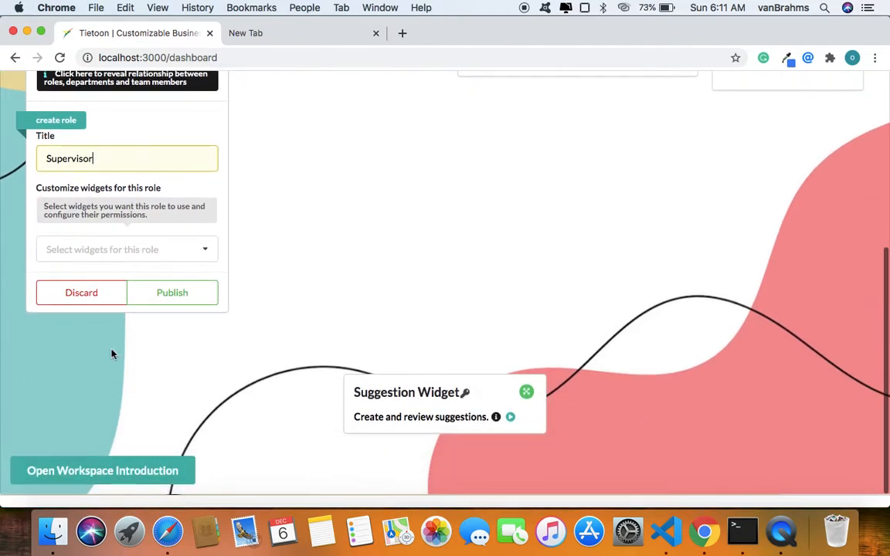
pyautogui.click(195, 258)
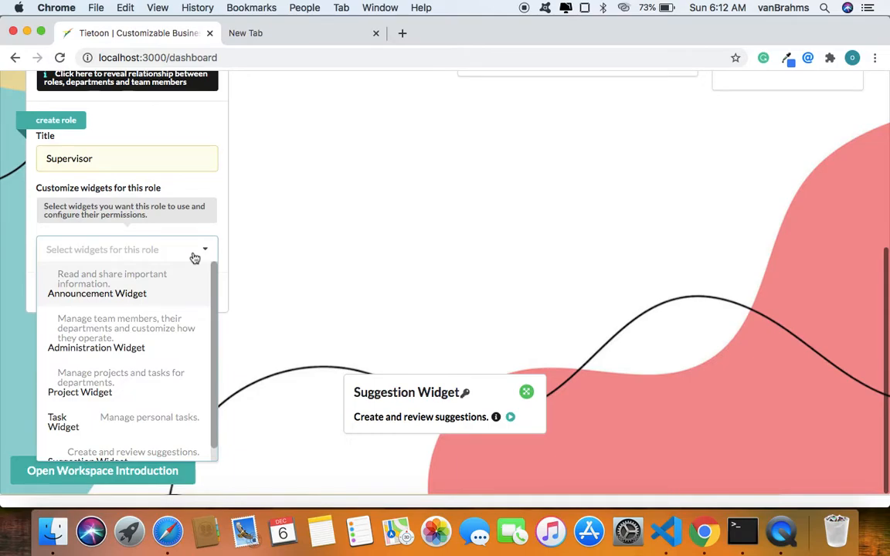
pyautogui.click(103, 290)
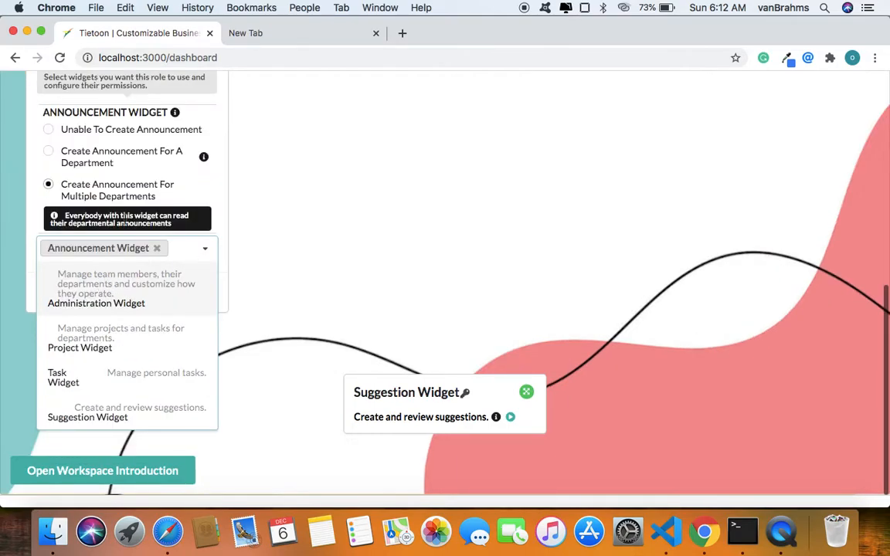
# Allow the role to create announcements for a department, and add the Administration Widget without permission to manage departments, team members or roles.
pyautogui.click(104, 148)
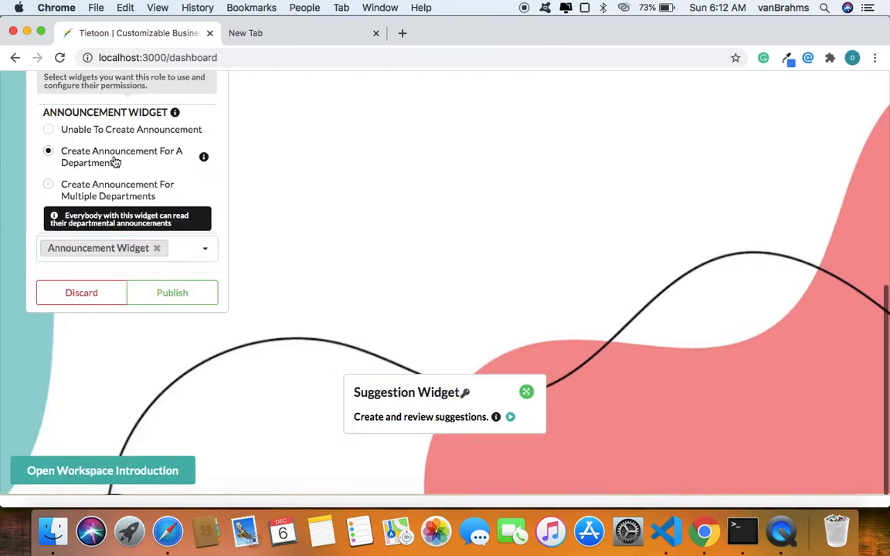
pyautogui.click(180, 250)
pyautogui.click(147, 300)
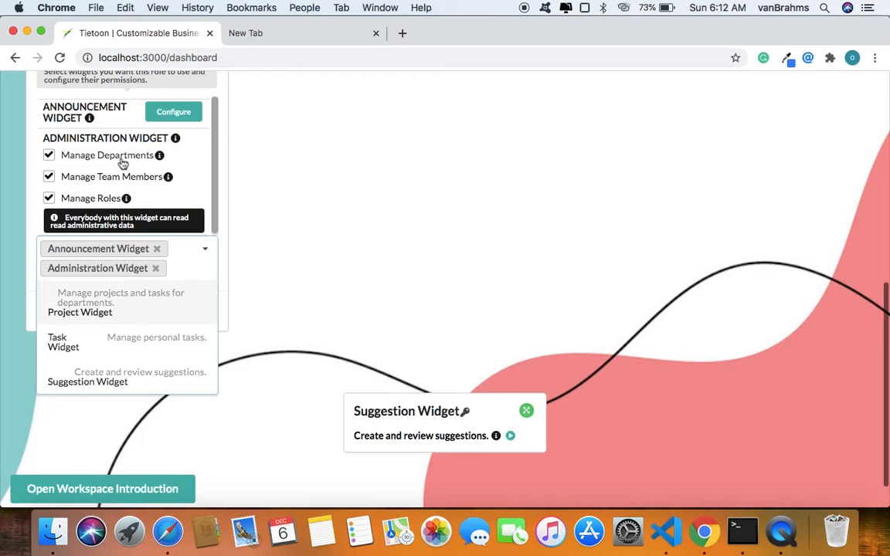
pyautogui.click(63, 158)
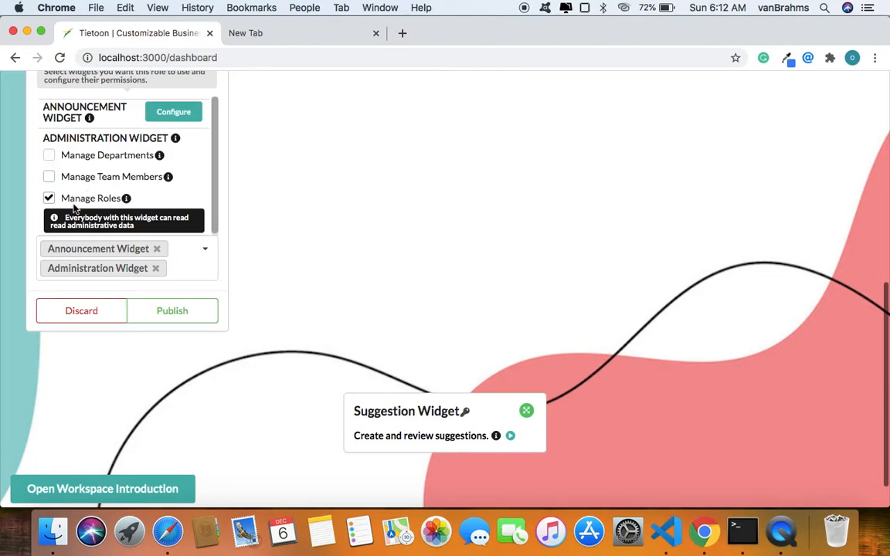
pyautogui.click(66, 198)
# Add the Project Widget to the role with the Manage Projects For A Department permission.
pyautogui.click(186, 282)
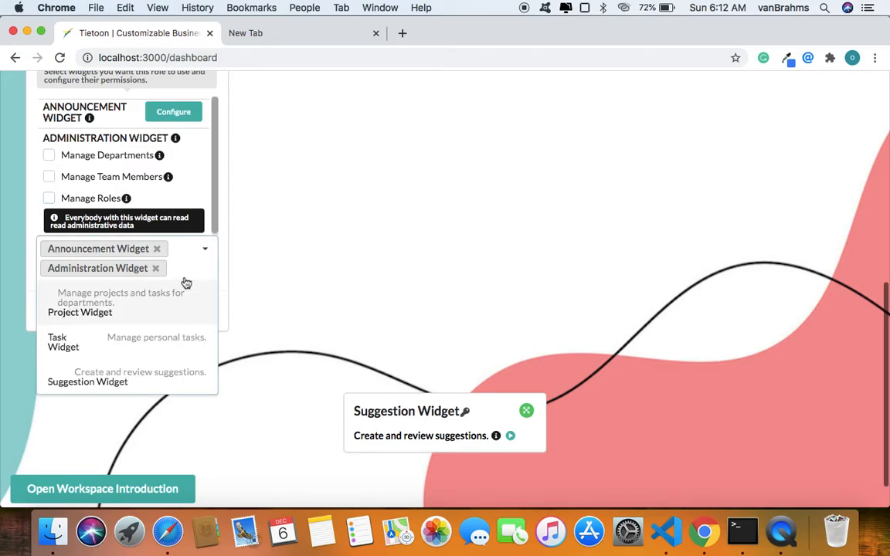
pyautogui.click(124, 305)
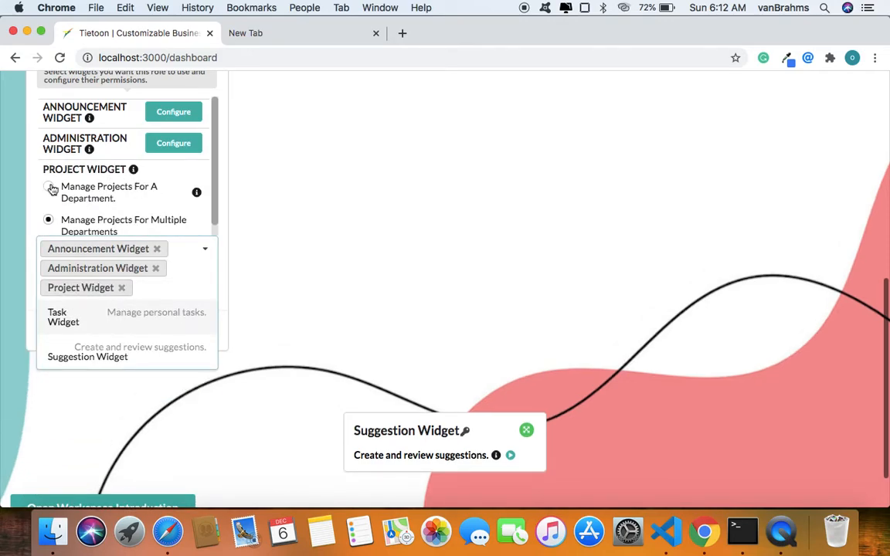
pyautogui.click(80, 197)
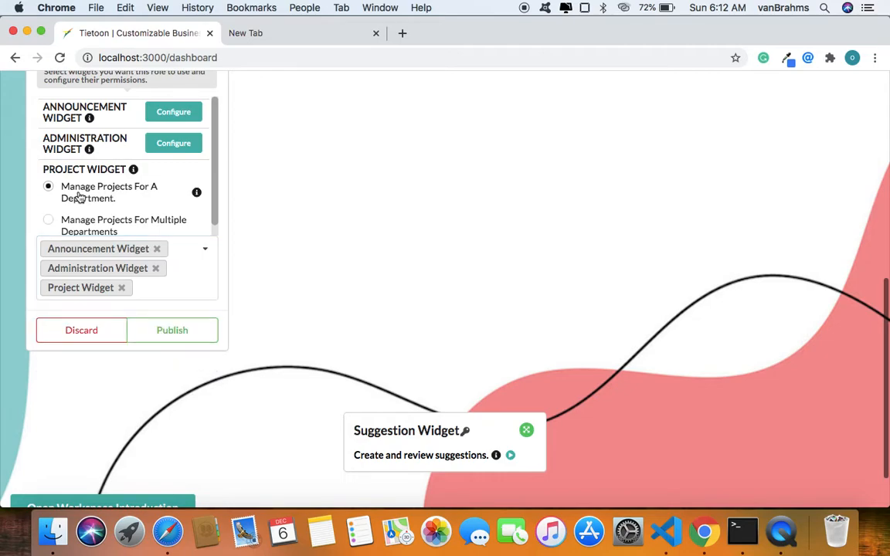
# Add the Task Widget and the Suggestion Widget to the role, limiting suggestions to Review Suggestions For A Department.
pyautogui.click(180, 283)
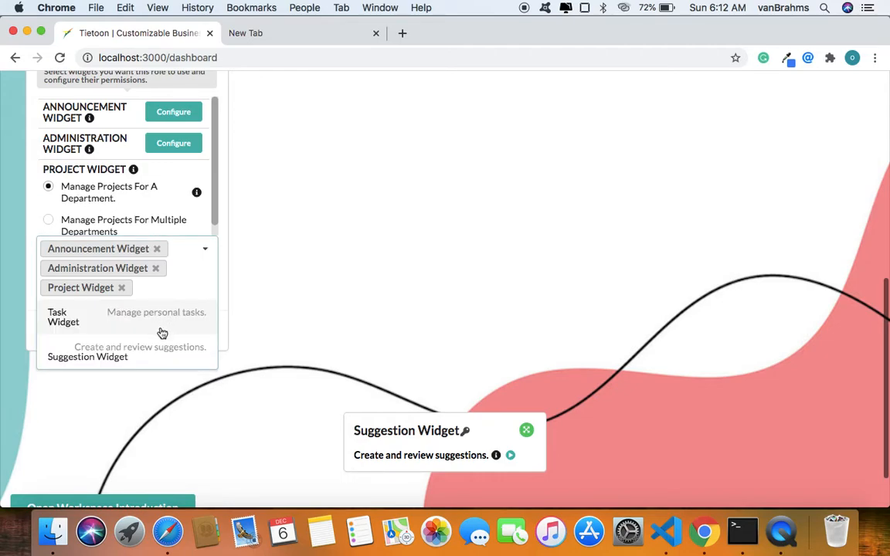
pyautogui.click(130, 319)
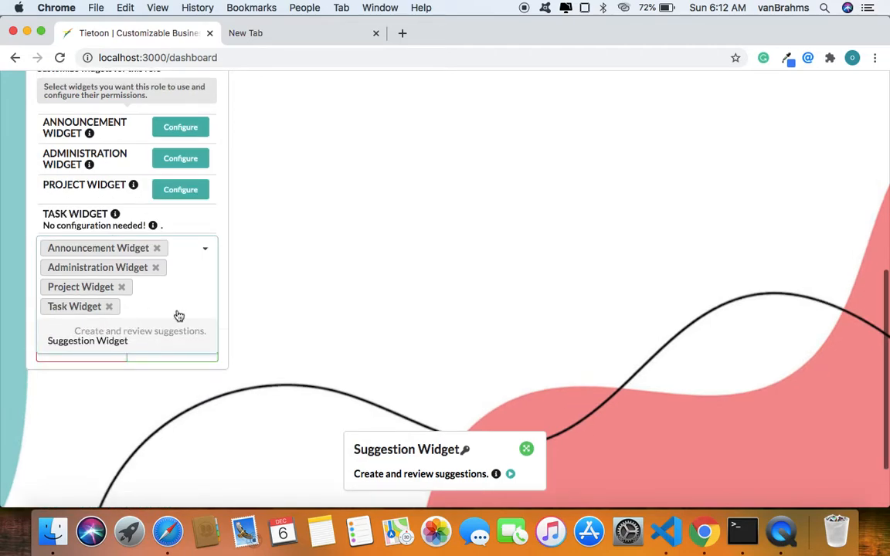
pyautogui.click(114, 338)
pyautogui.scroll(2, 113, 185)
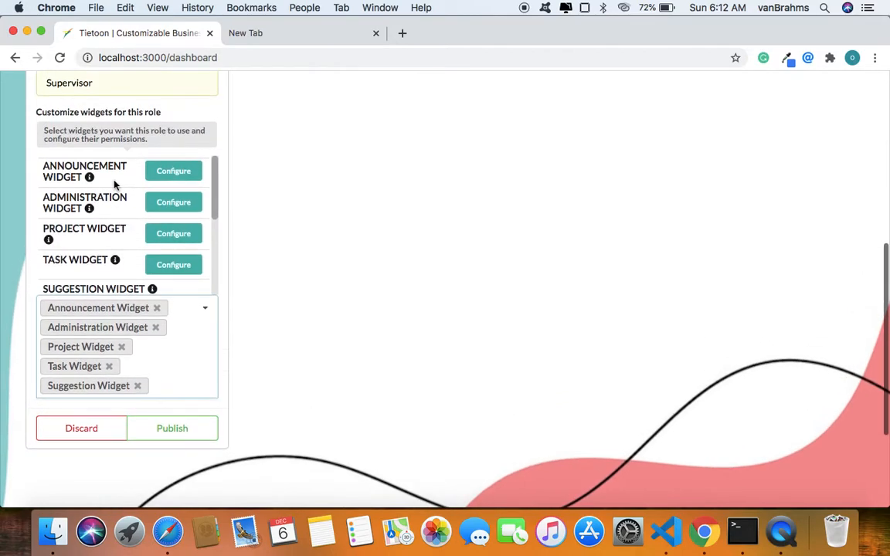
pyautogui.scroll(-5, 116, 211)
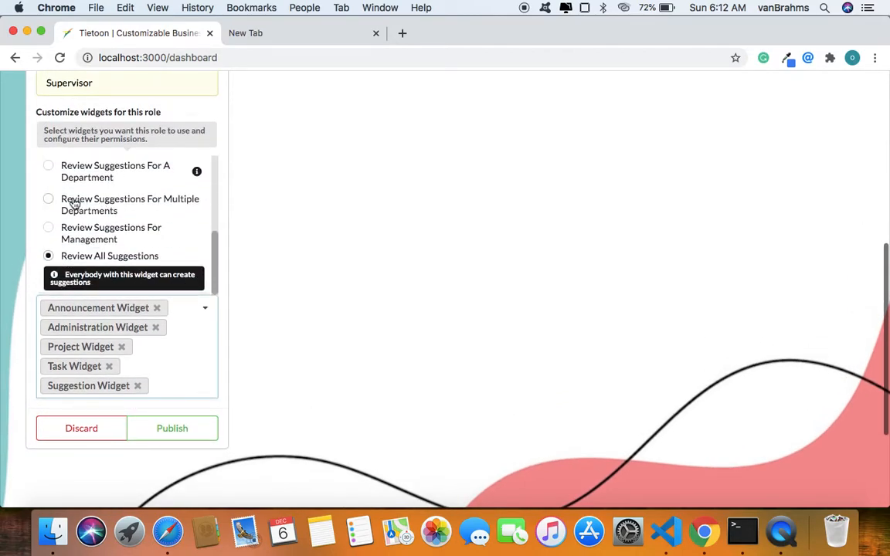
pyautogui.click(75, 165)
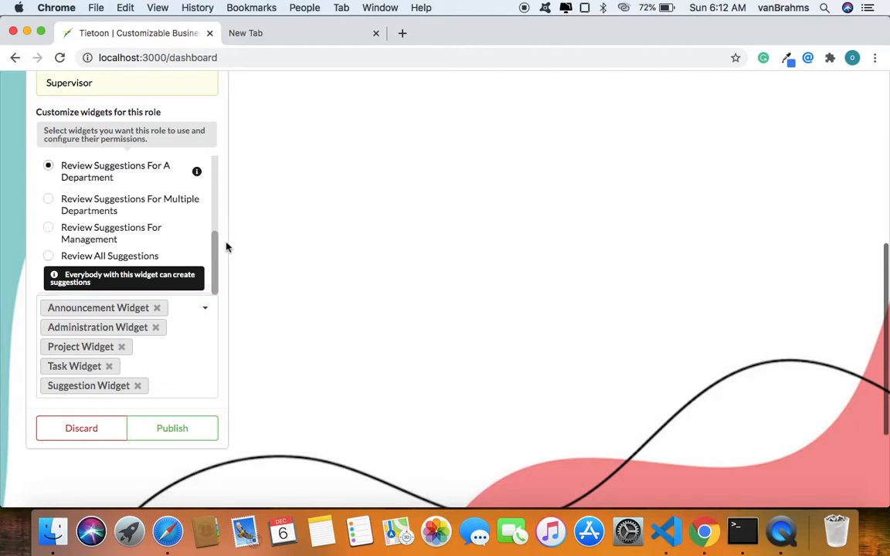
# Publish the Supervisor role and display the list of roles in the Administration Widget.
pyautogui.scroll(-3, 199, 308)
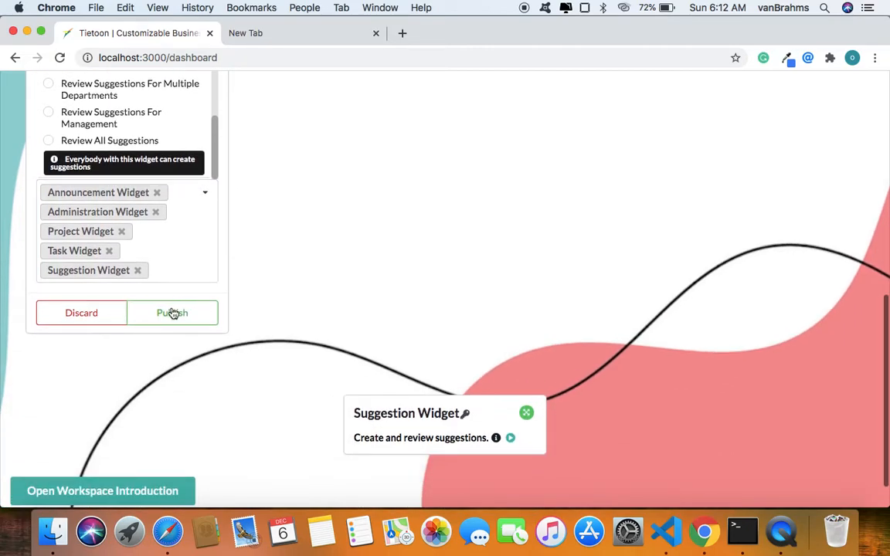
pyautogui.click(172, 312)
pyautogui.scroll(3, 270, 288)
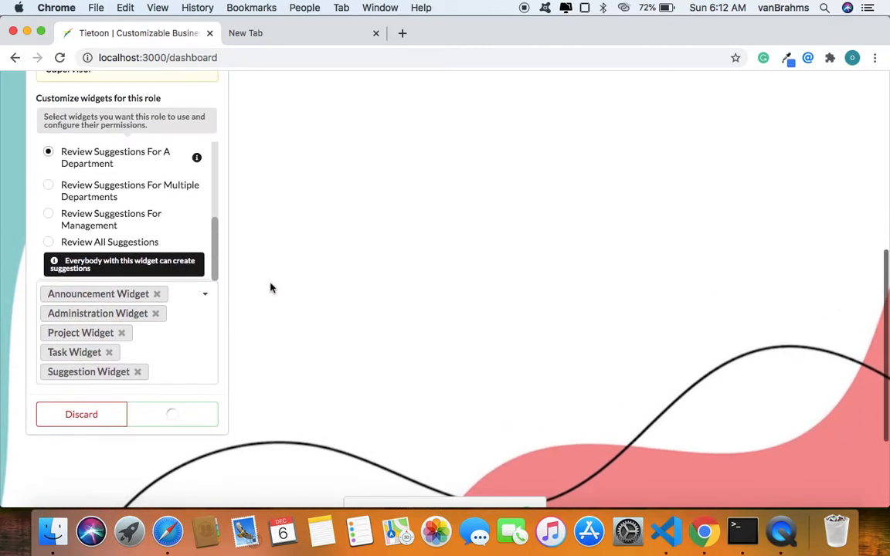
pyautogui.scroll(5, 270, 288)
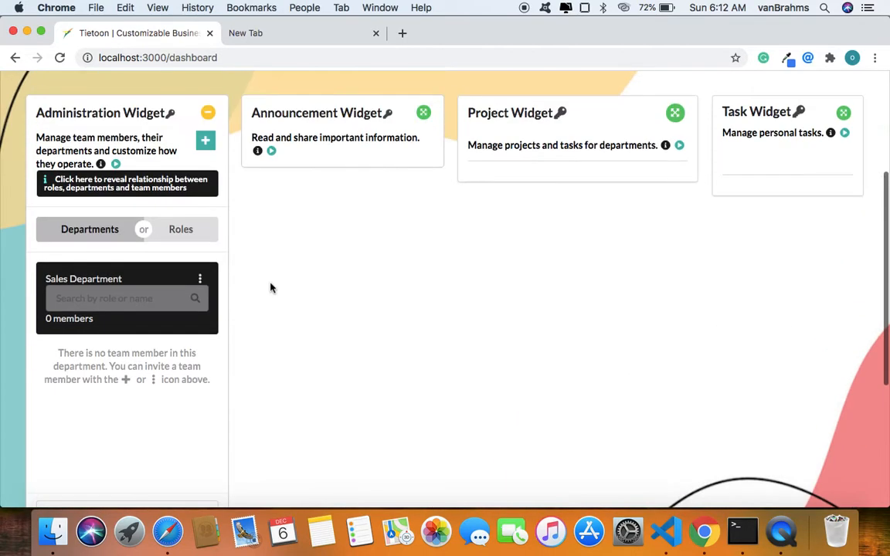
pyautogui.click(183, 236)
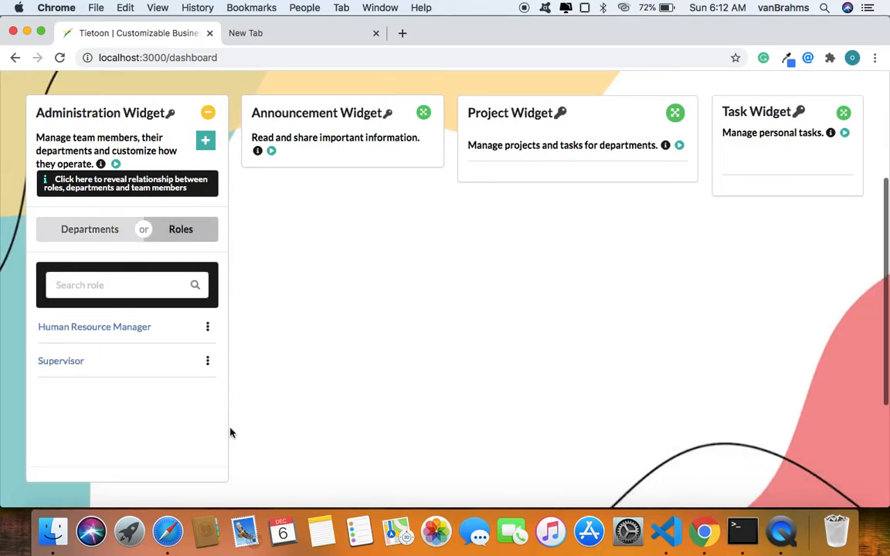
# Examine the widgets and permissions assigned to the Supervisor role, and close the overview.
pyautogui.scroll(-3, 230, 432)
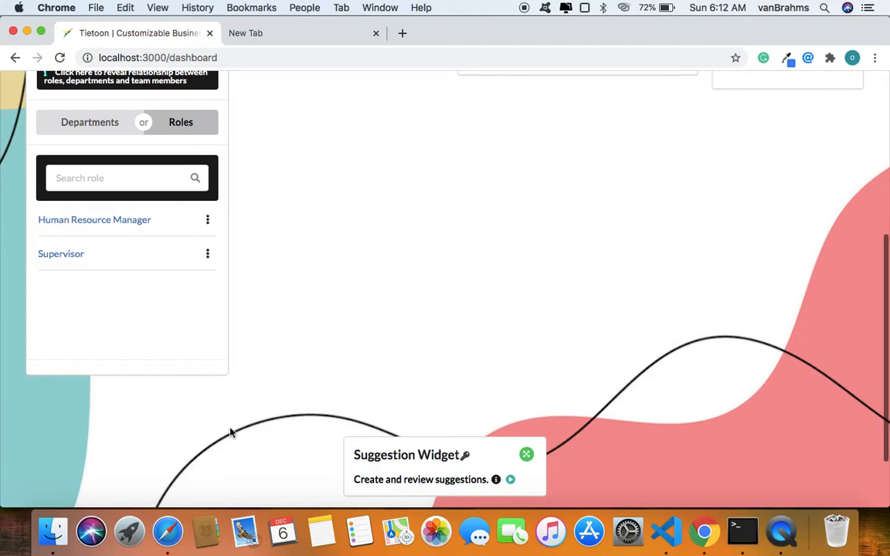
pyautogui.click(65, 259)
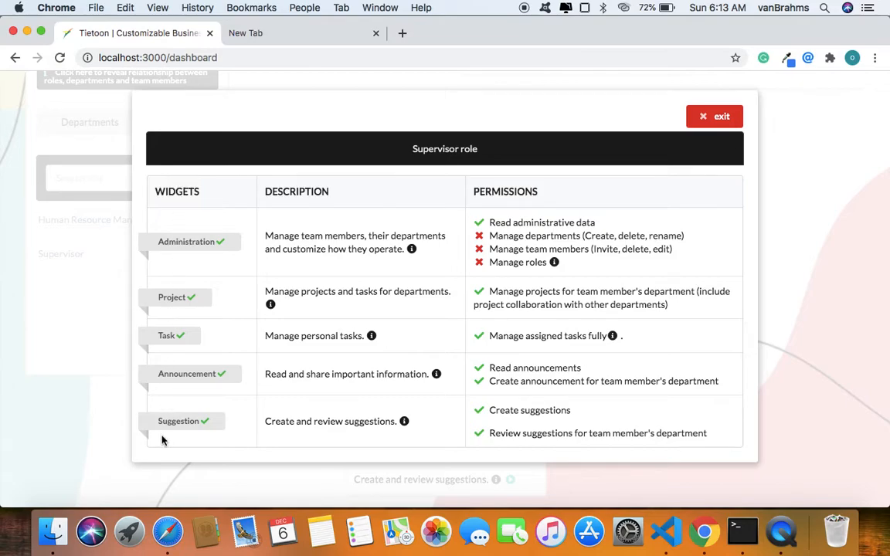
pyautogui.click(717, 120)
# Start inviting a team member in the Administration Widget and set the invitation's department to Sales.
pyautogui.scroll(3, 334, 195)
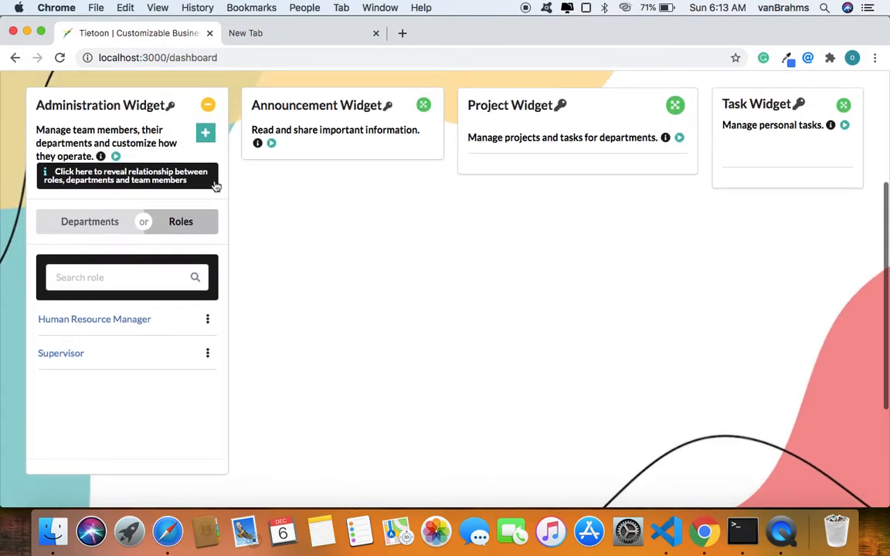
pyautogui.click(207, 139)
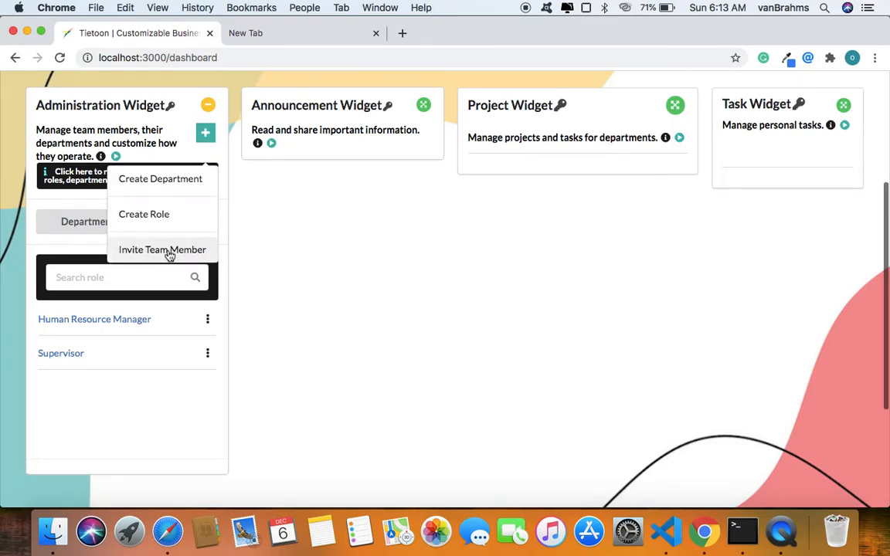
pyautogui.click(166, 250)
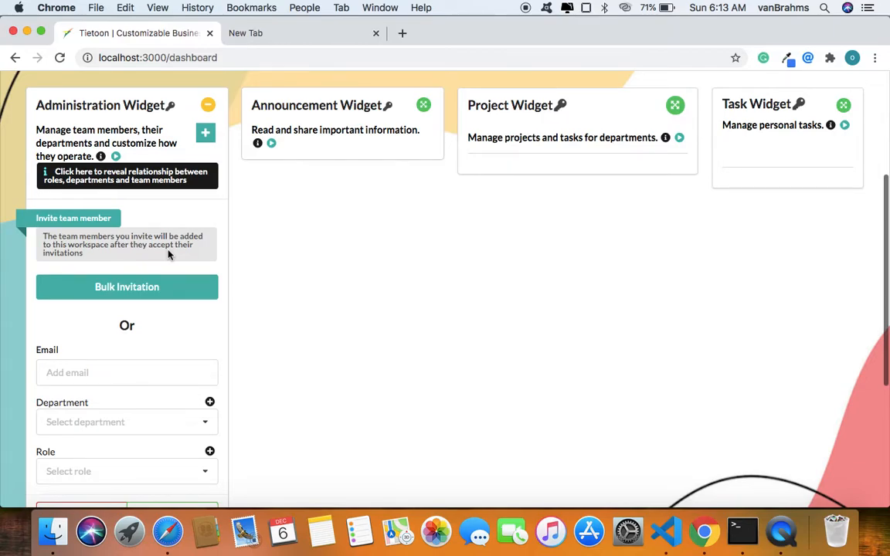
pyautogui.scroll(-5, 168, 255)
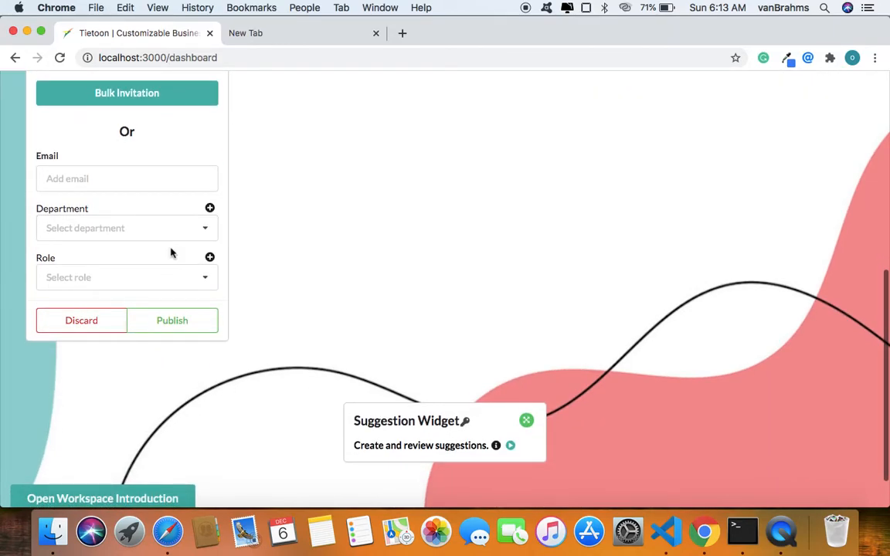
pyautogui.click(193, 230)
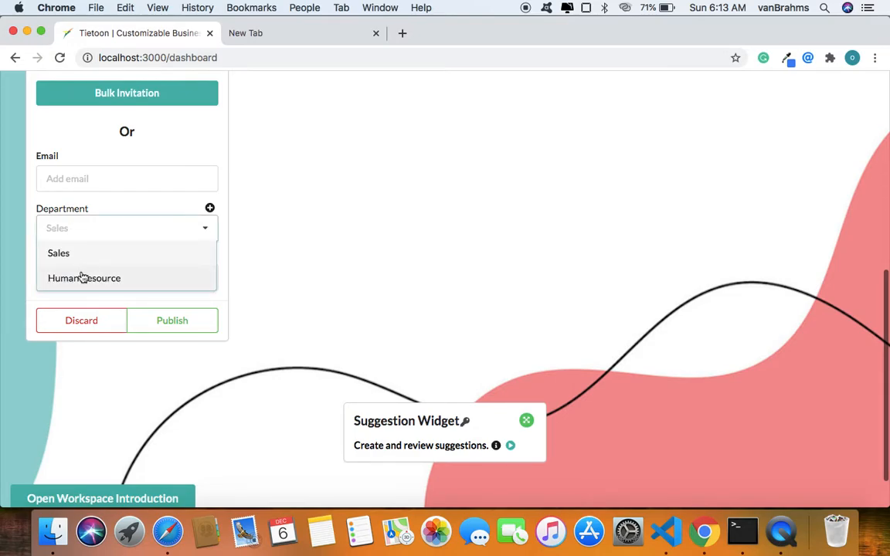
pyautogui.click(106, 261)
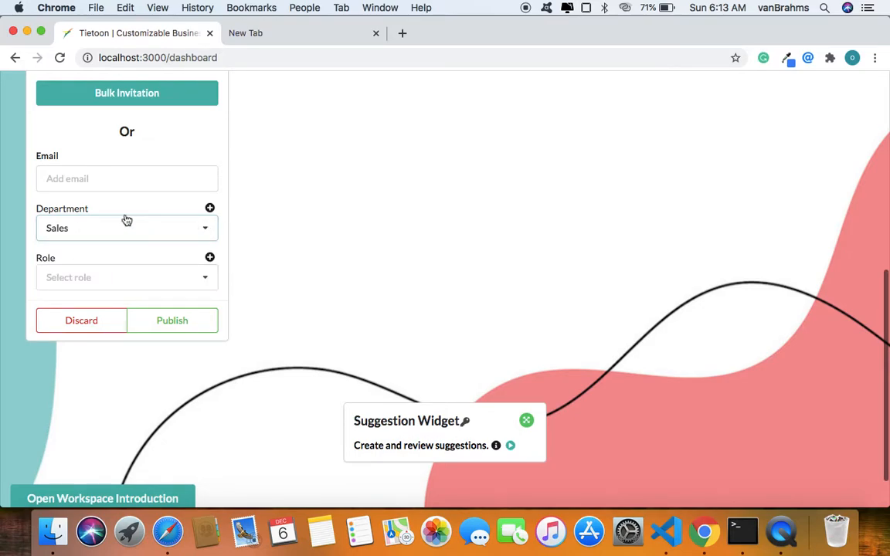
# Look at the options for creating a new department from the Administration Widget and from the invitation form.
pyautogui.scroll(5, 92, 232)
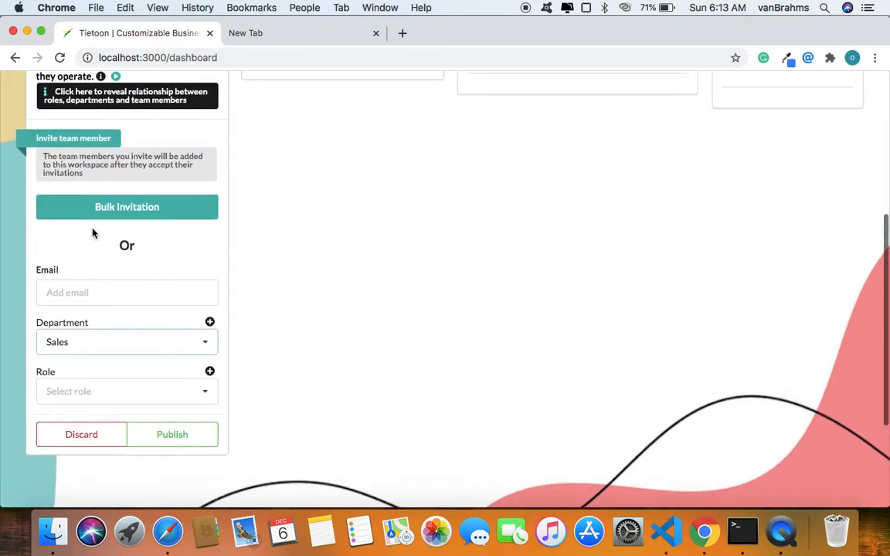
pyautogui.click(206, 115)
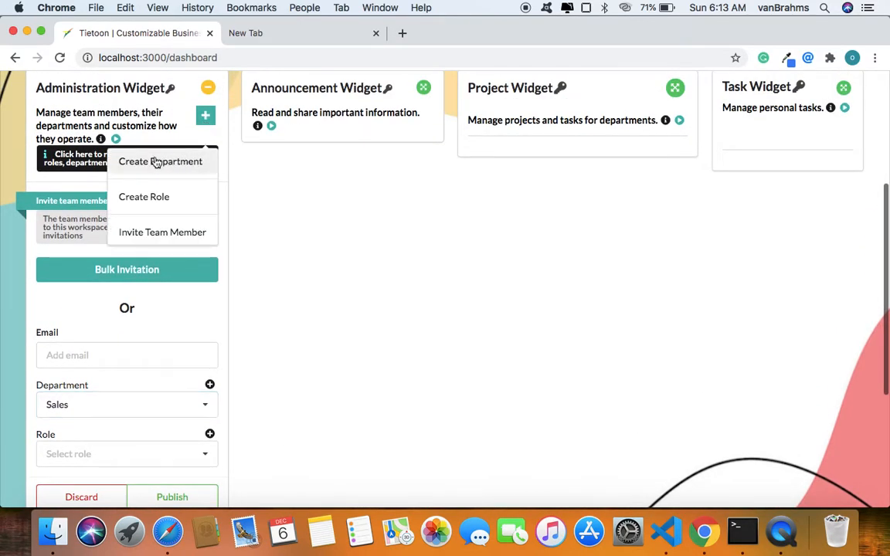
pyautogui.scroll(-4, 270, 314)
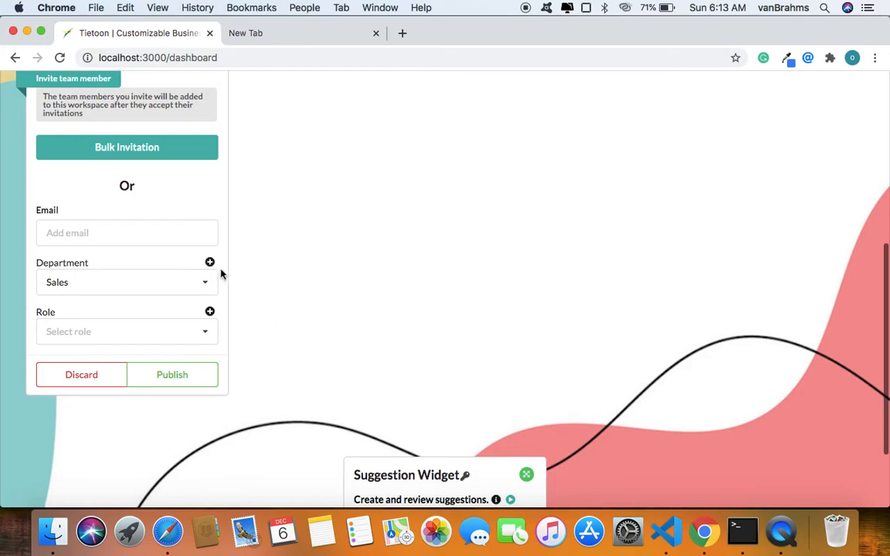
pyautogui.click(210, 264)
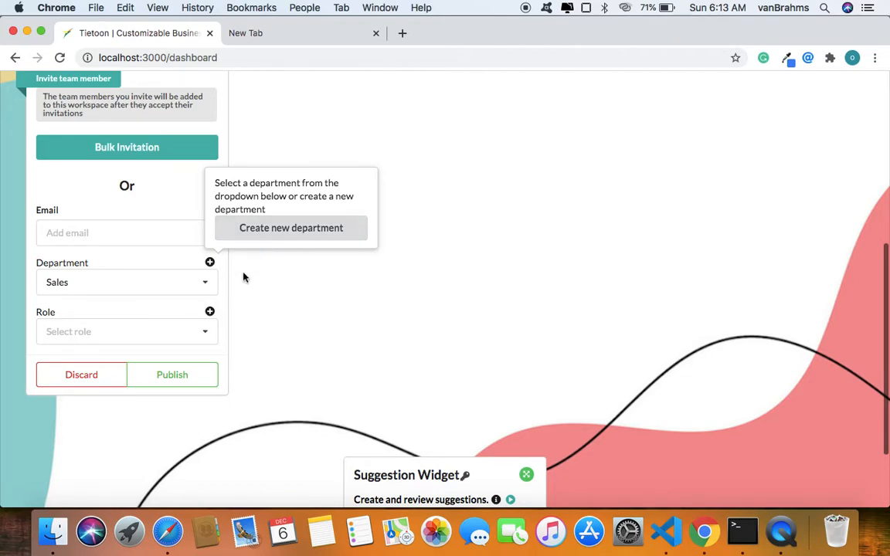
pyautogui.click(228, 306)
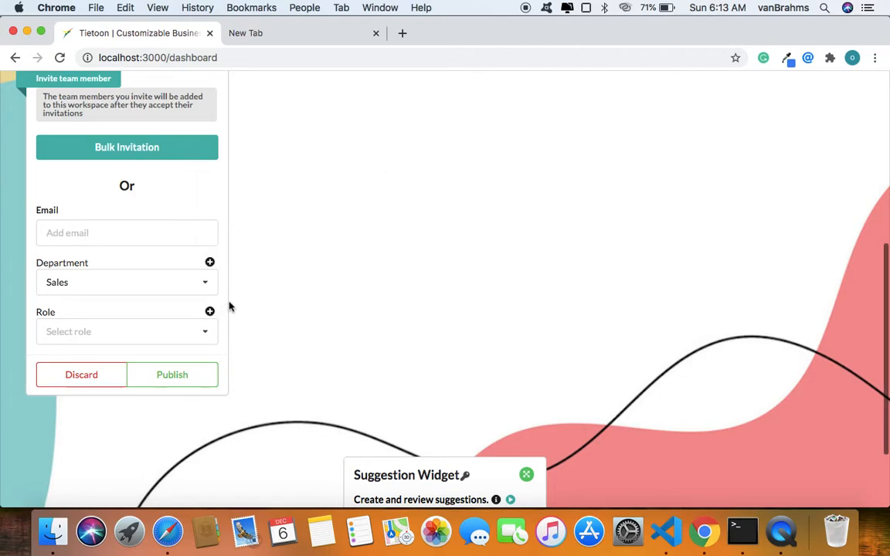
# Set the invited team member's role to Supervisor.
pyautogui.click(49, 341)
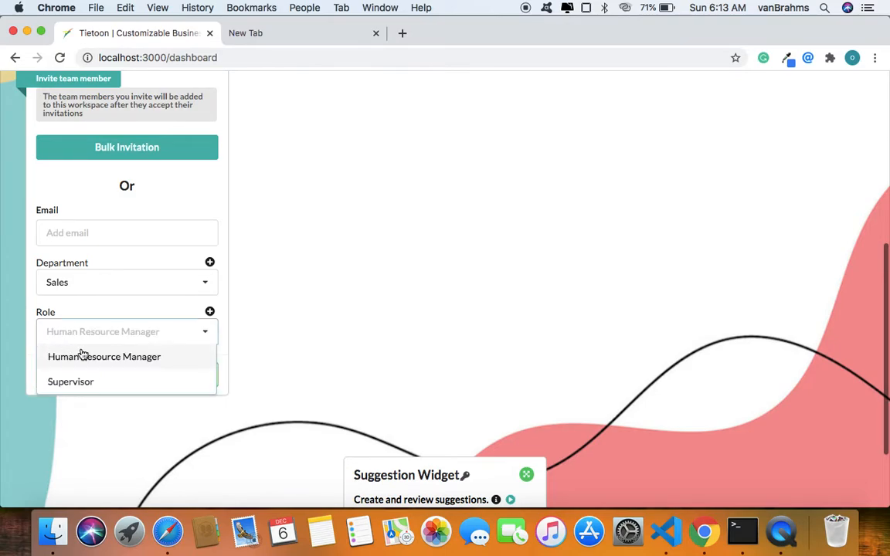
pyautogui.scroll(-1, 153, 288)
pyautogui.scroll(-1, 153, 288)
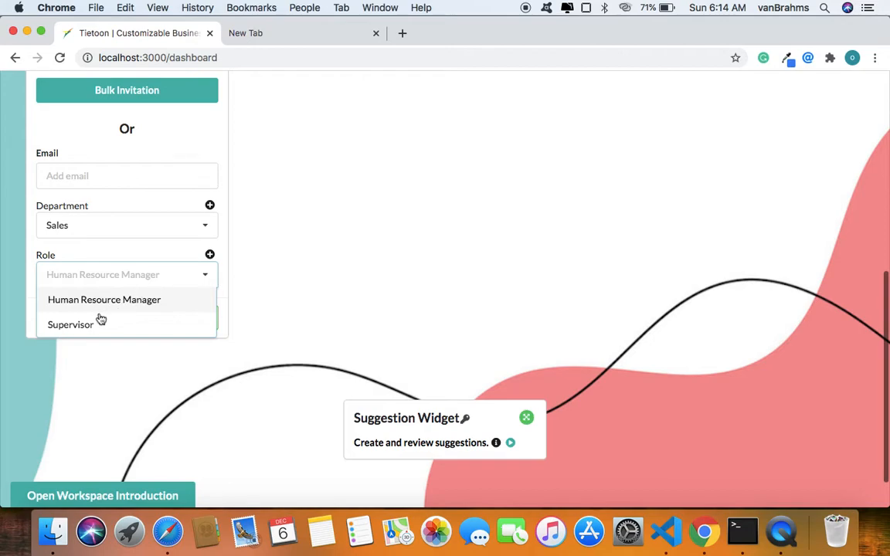
pyautogui.click(73, 337)
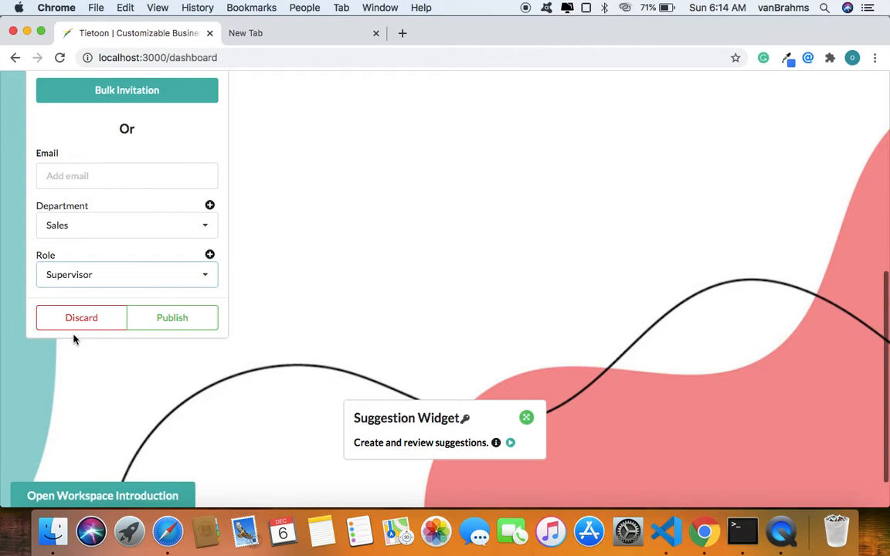
# Fill in the team member's e-mail in the invitation form and publish the invitation.
pyautogui.scroll(-2, 348, 248)
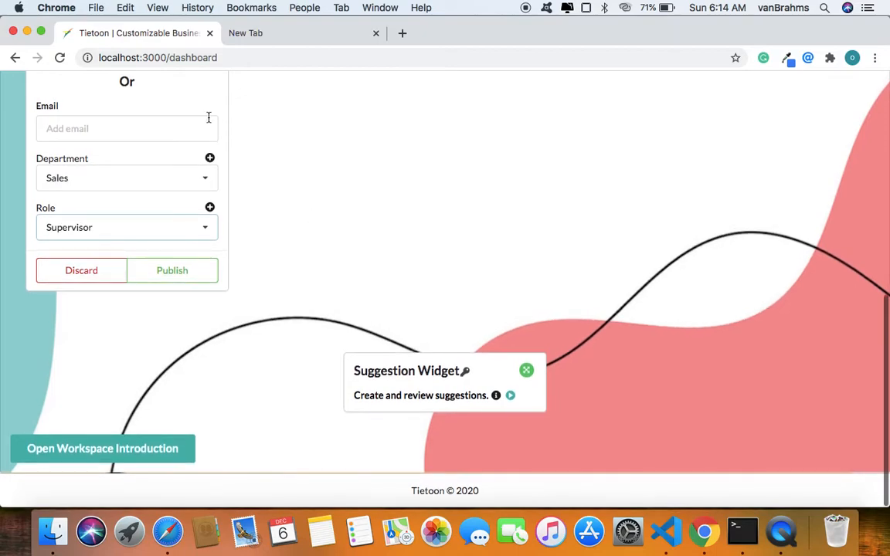
pyautogui.click(176, 128)
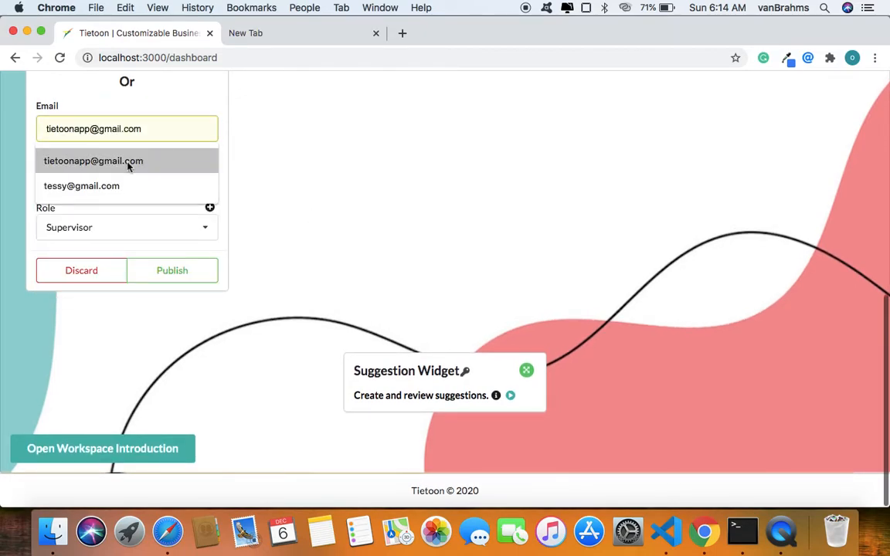
pyautogui.click(129, 161)
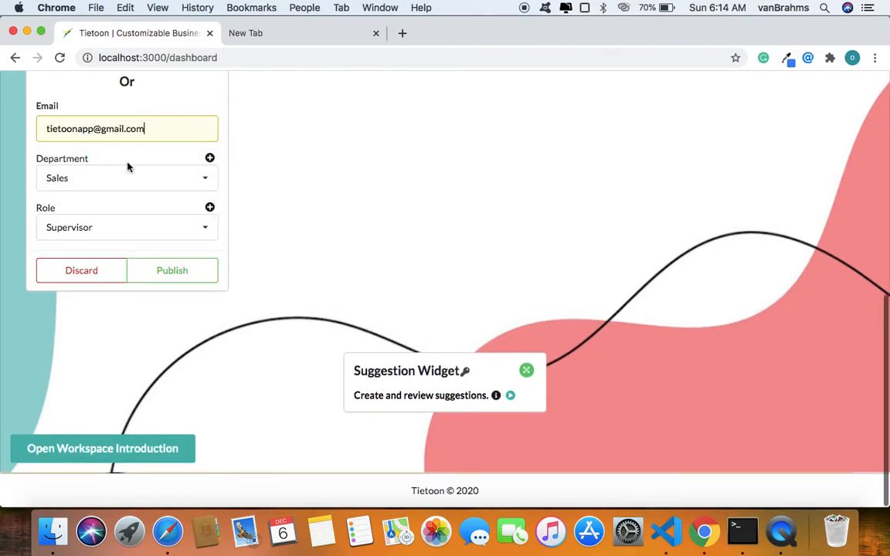
pyautogui.click(195, 276)
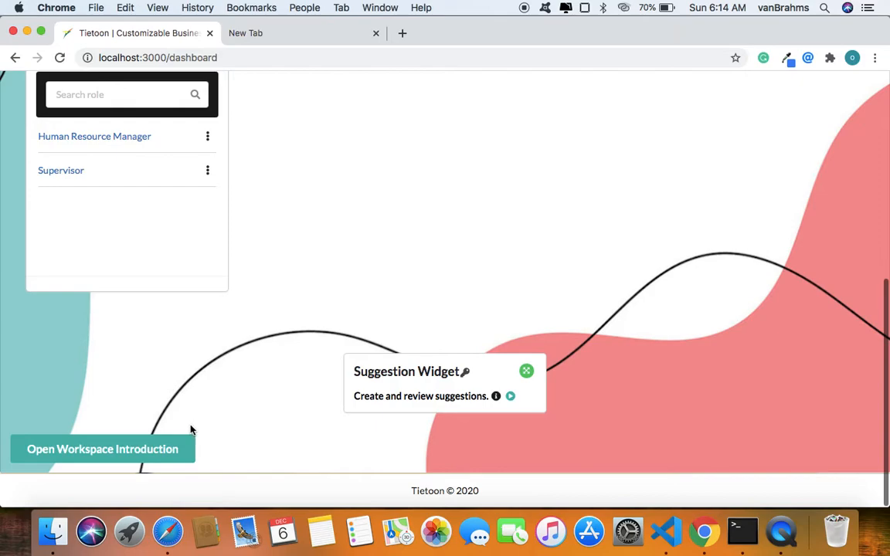
# Switch to Safari and view the invited member's IDD workspace invitation details.
pyautogui.click(166, 543)
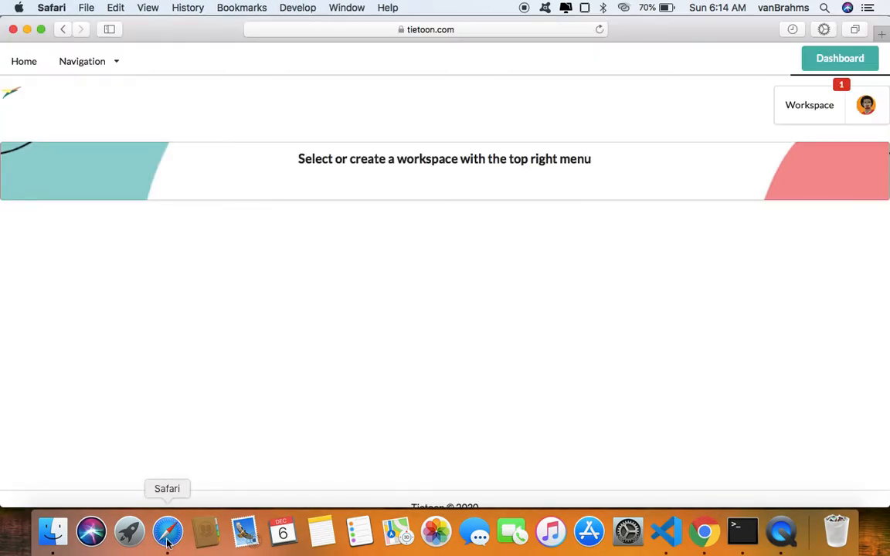
pyautogui.click(812, 112)
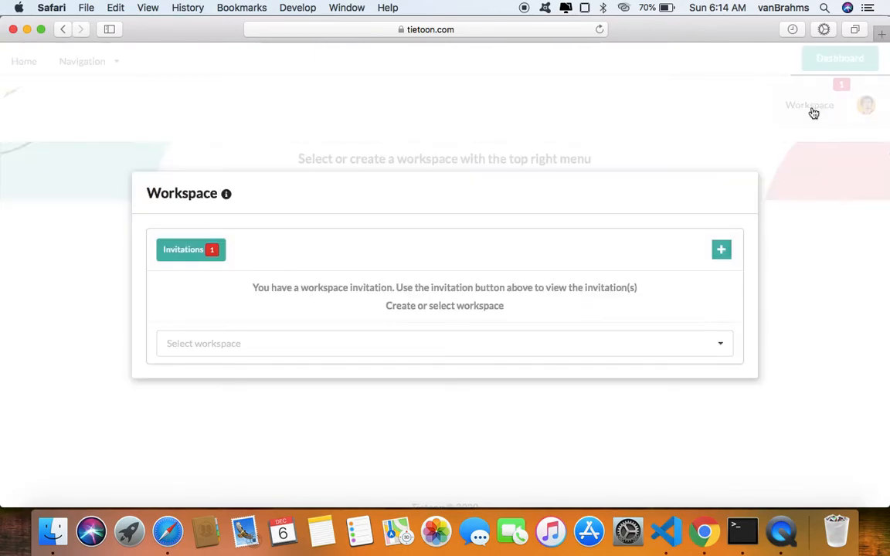
pyautogui.click(184, 257)
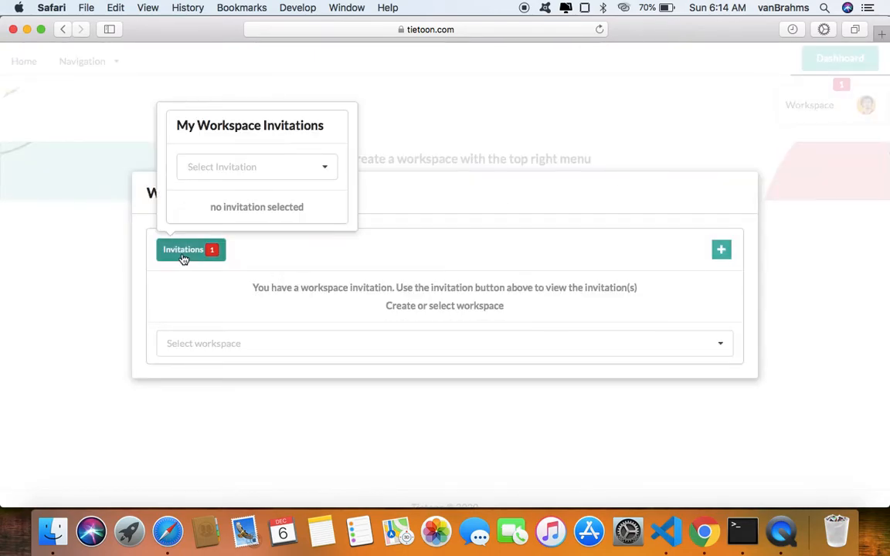
pyautogui.click(246, 177)
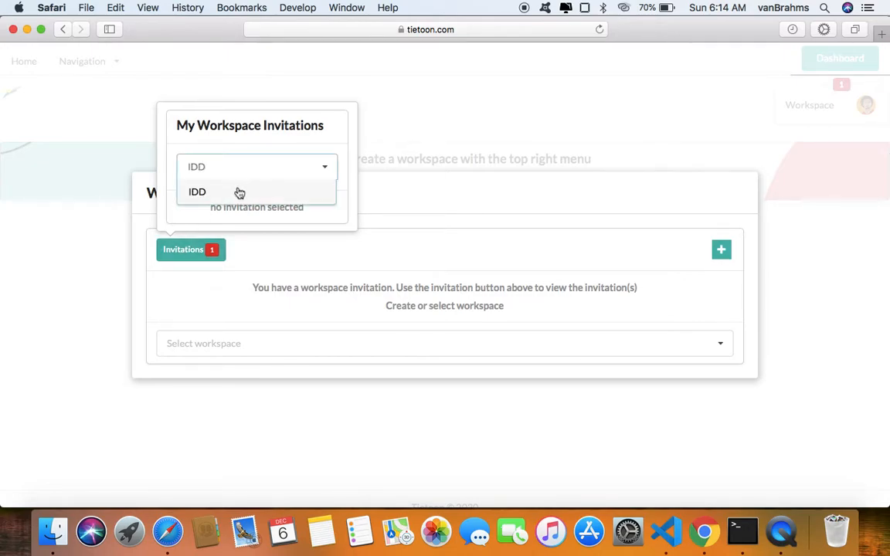
pyautogui.click(237, 193)
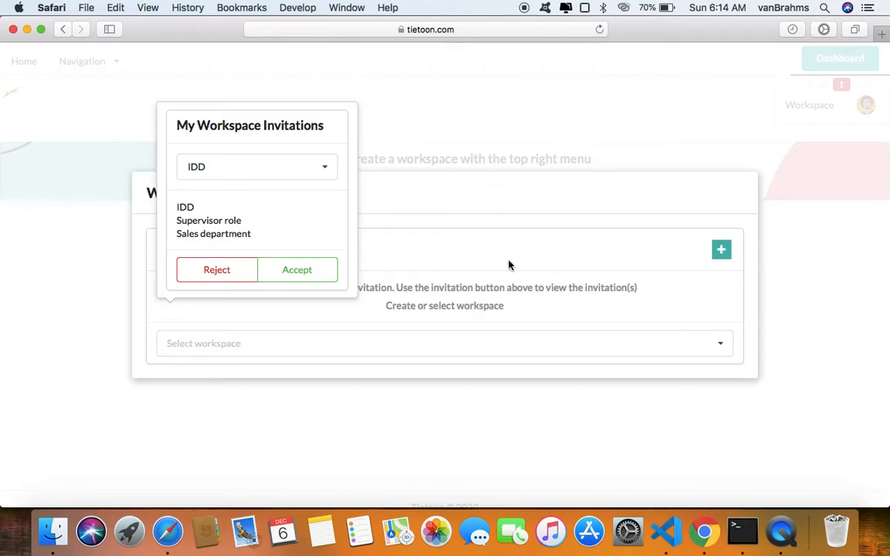
# Switch to Chrome and check the invited member's entry in the Administration Widget's Sales department list.
pyautogui.click(704, 531)
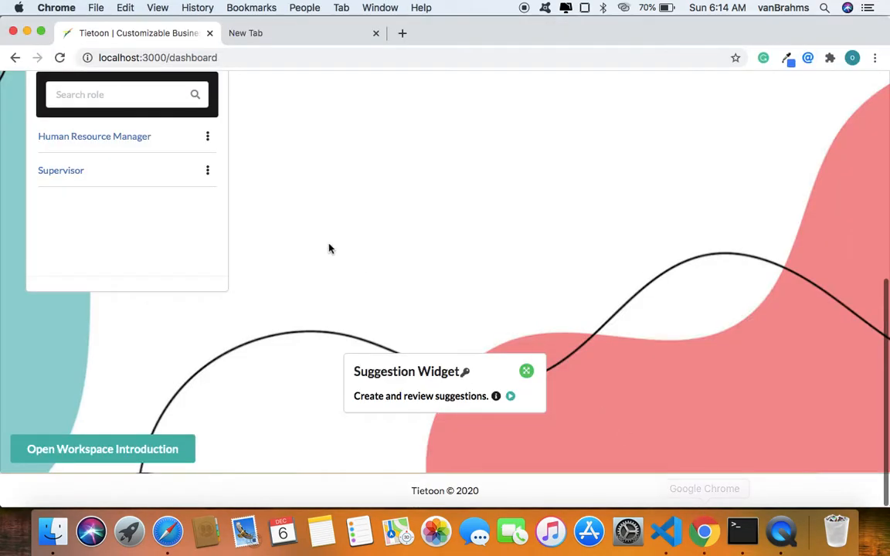
pyautogui.scroll(3, 330, 247)
pyautogui.click(69, 205)
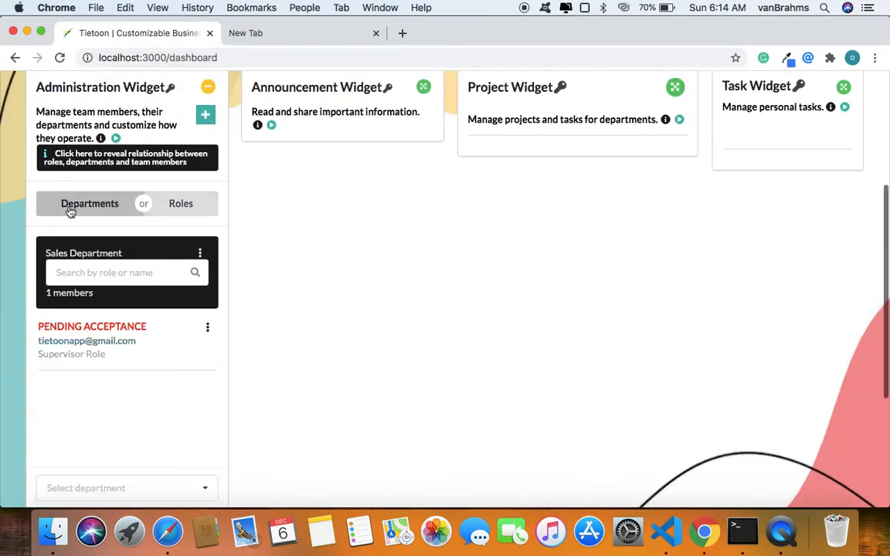
pyautogui.scroll(-3, 70, 209)
pyautogui.scroll(-1, 70, 210)
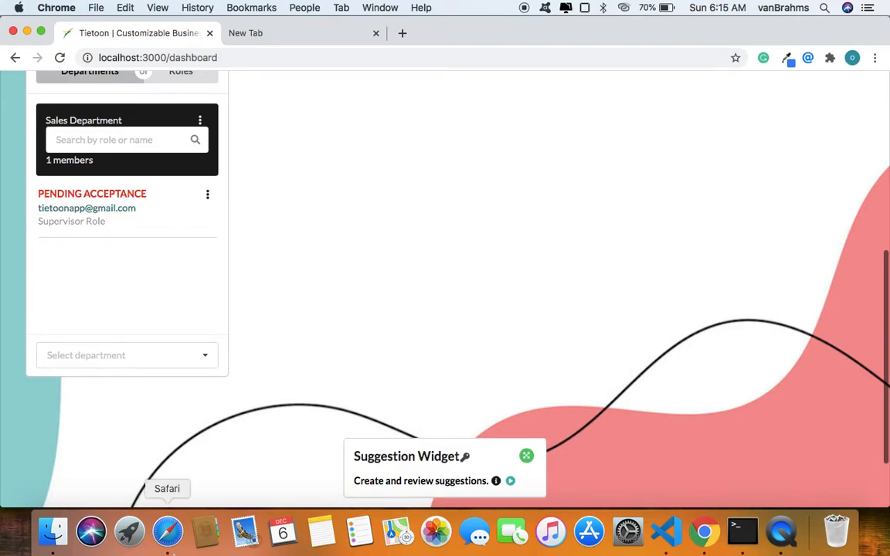
# Return to Safari, select the IDD invitation among the workspace invitations and accept it.
pyautogui.click(167, 531)
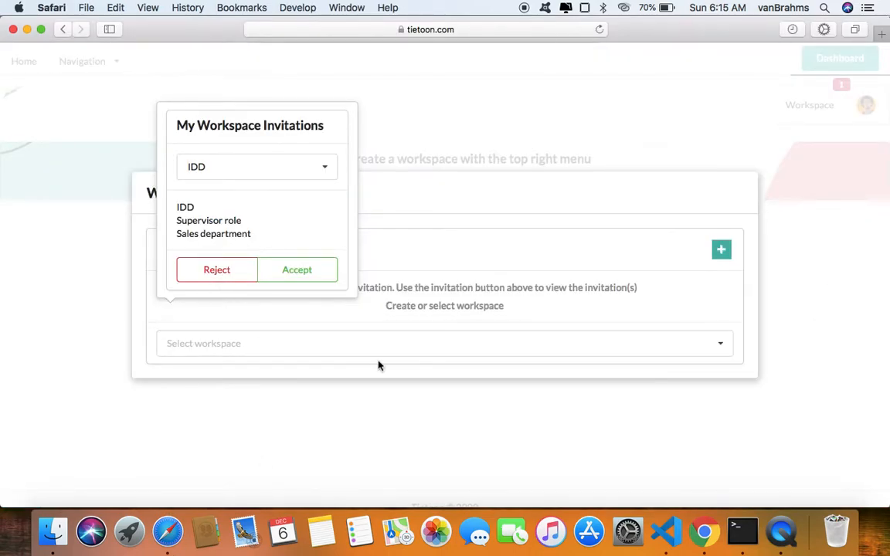
pyautogui.click(477, 291)
pyautogui.click(426, 347)
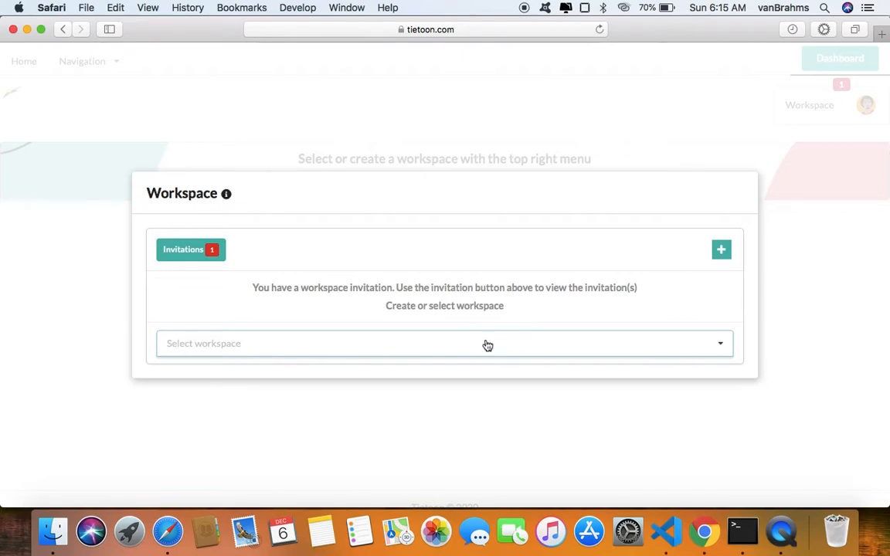
pyautogui.click(210, 249)
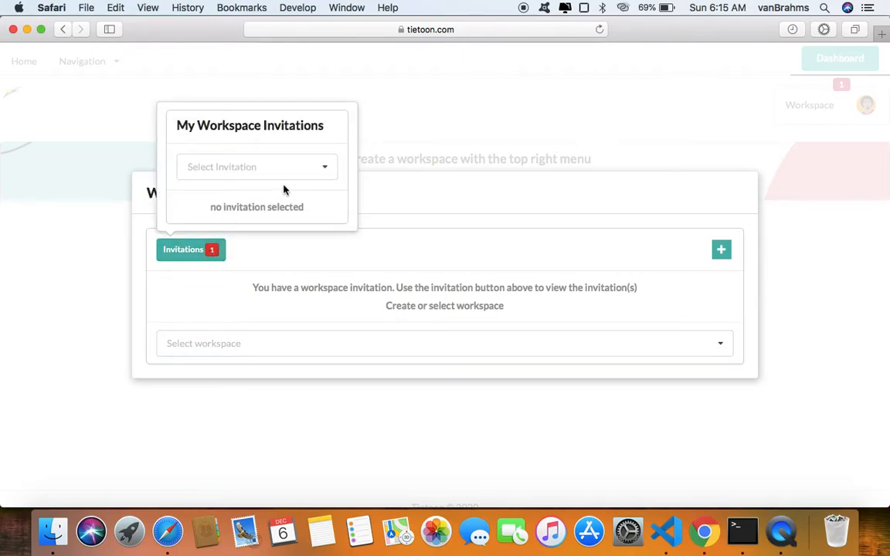
pyautogui.click(302, 171)
pyautogui.click(218, 193)
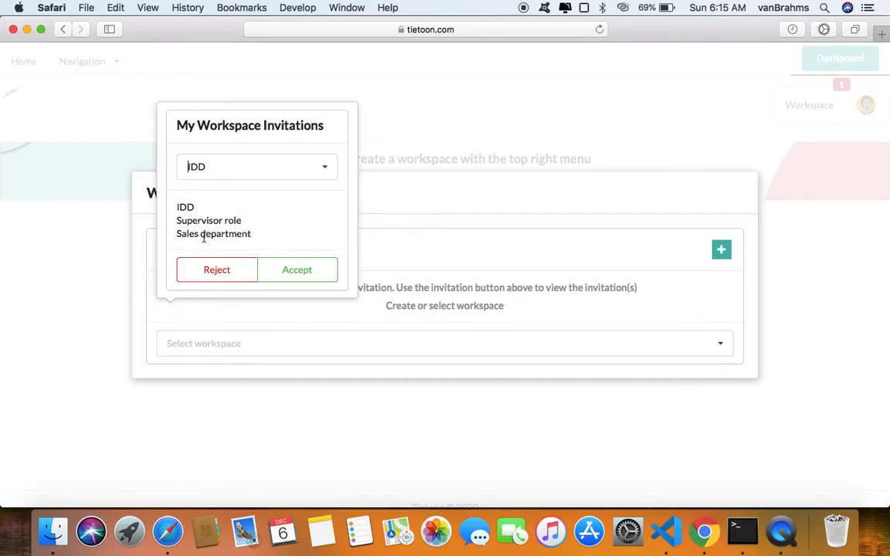
pyautogui.click(308, 275)
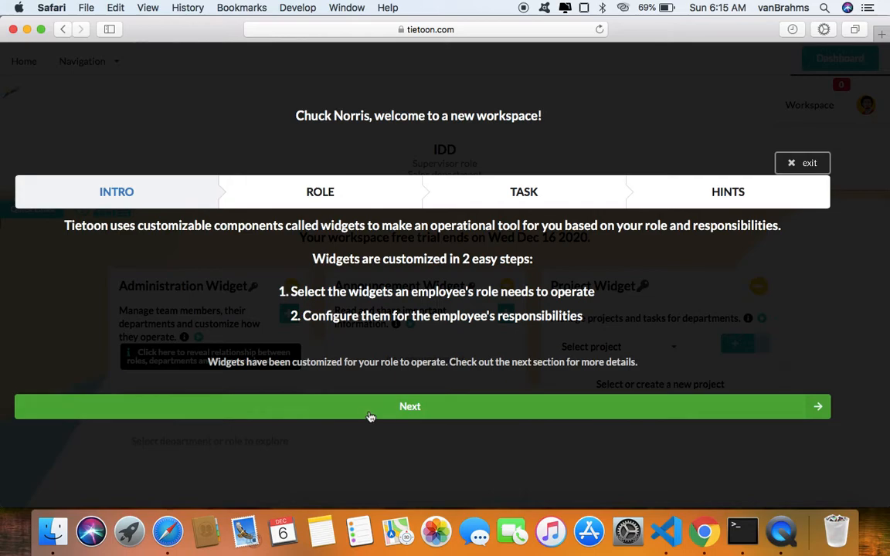
# Go through the Role, Task and Hints sections of the workspace introduction and finish it.
pyautogui.click(514, 421)
pyautogui.scroll(-4, 347, 309)
pyautogui.scroll(2, 348, 312)
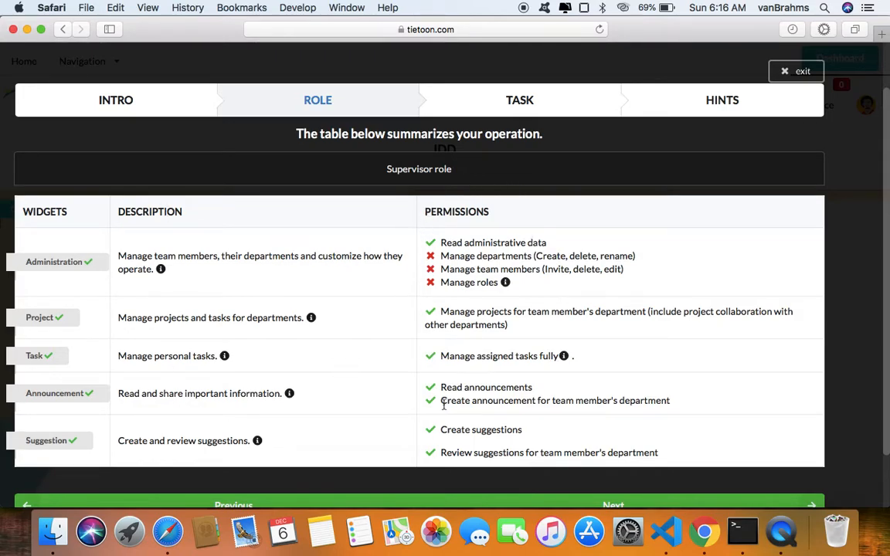
pyautogui.scroll(-3, 483, 220)
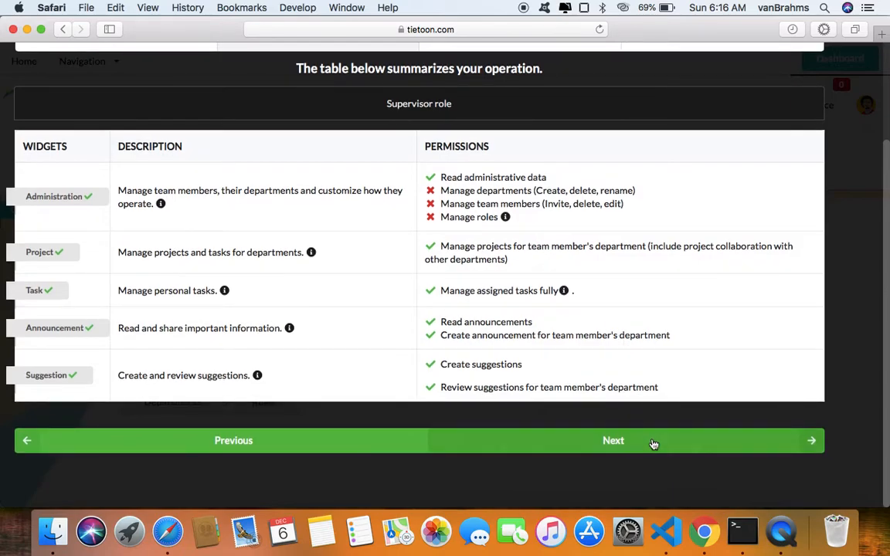
pyautogui.click(628, 446)
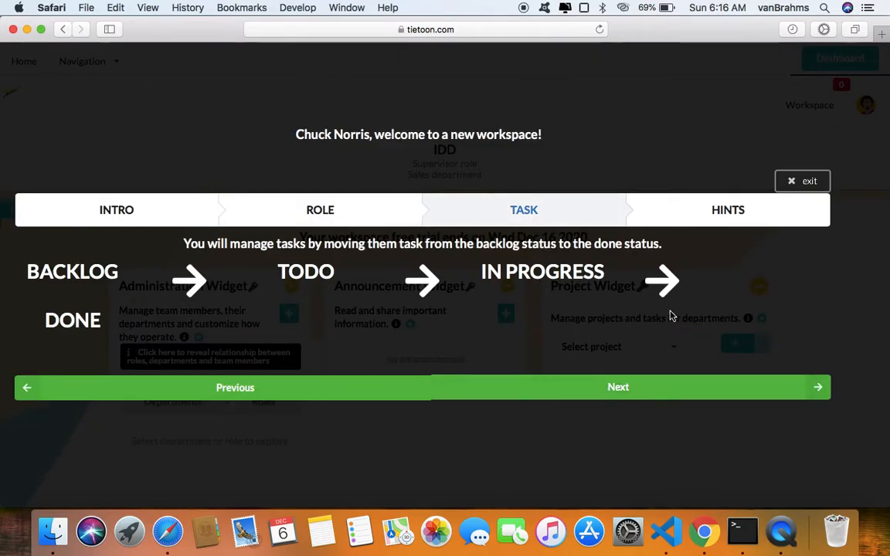
pyautogui.click(613, 396)
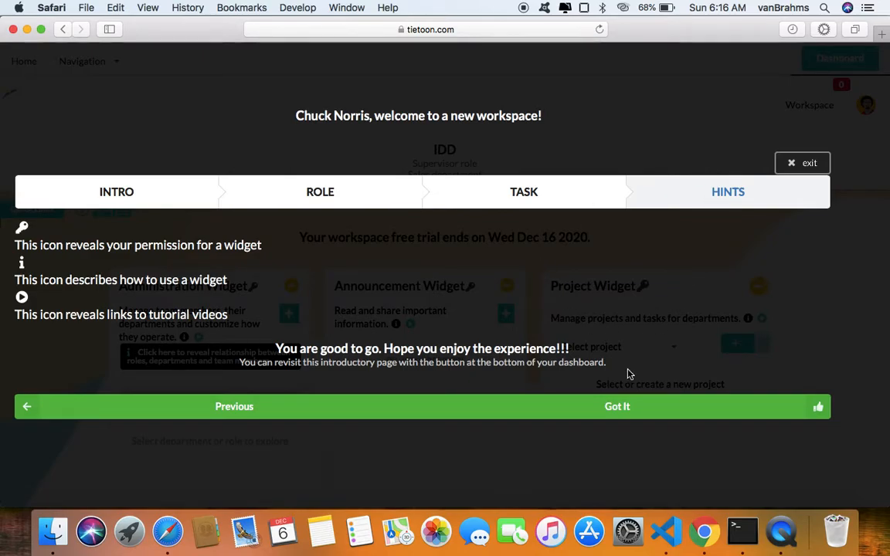
pyautogui.click(638, 415)
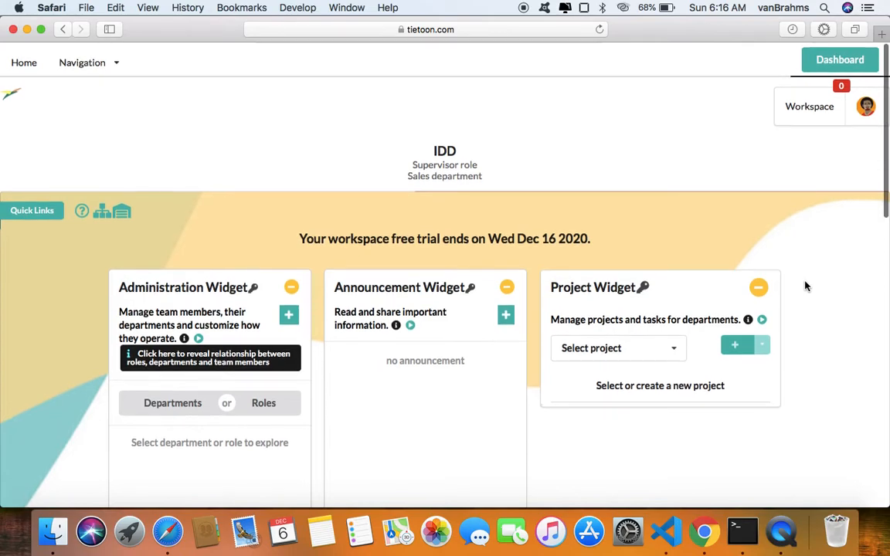
# Check the new member's profile details, and switch to Chrome to compare them with the Sales department's member list.
pyautogui.click(867, 110)
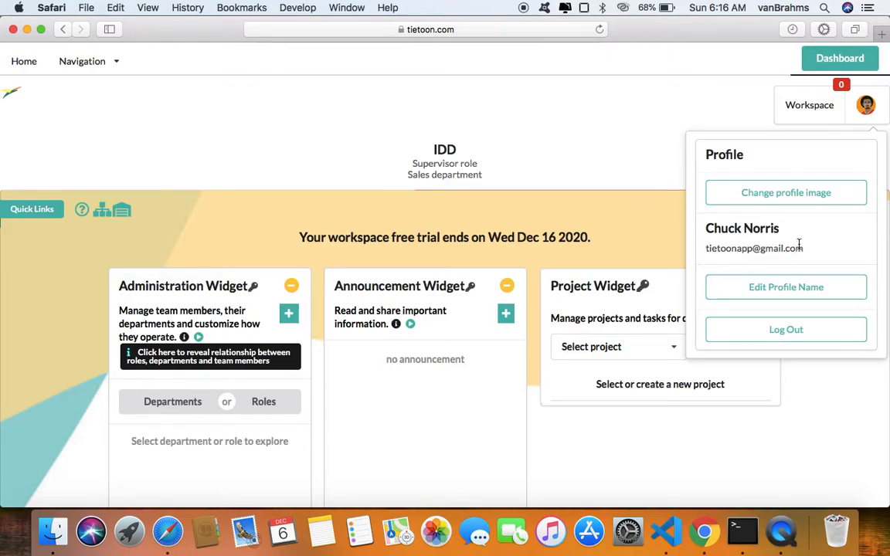
pyautogui.click(643, 206)
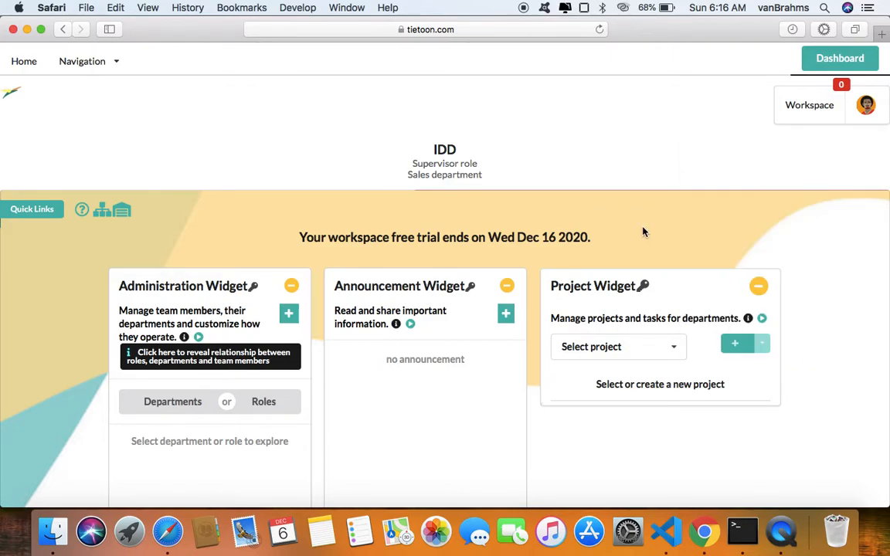
pyautogui.click(703, 533)
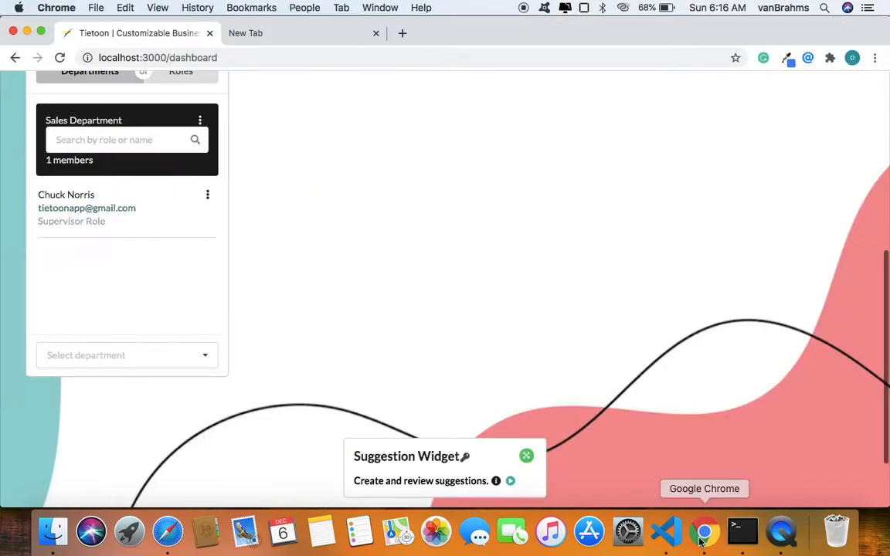
# Open the bulk invitation form from the Administration Widget's team member invitation.
pyautogui.scroll(3, 480, 336)
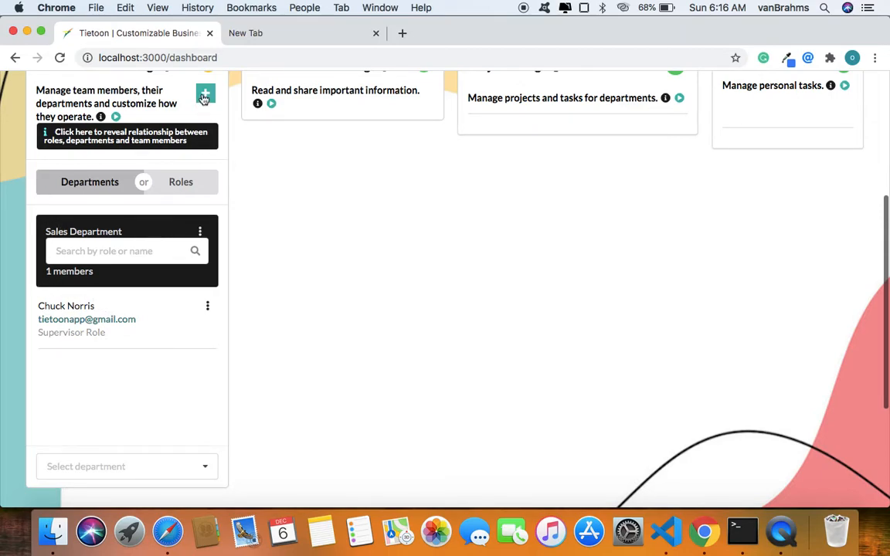
pyautogui.click(205, 96)
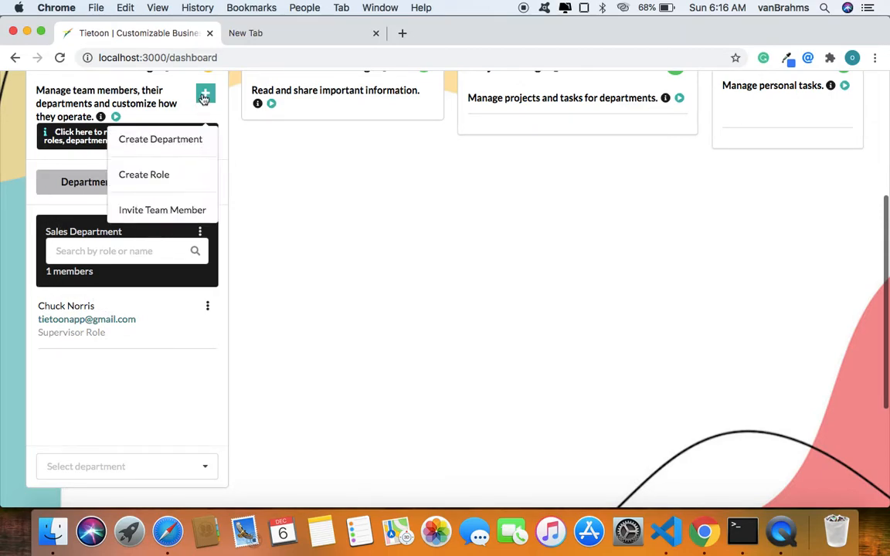
pyautogui.click(159, 210)
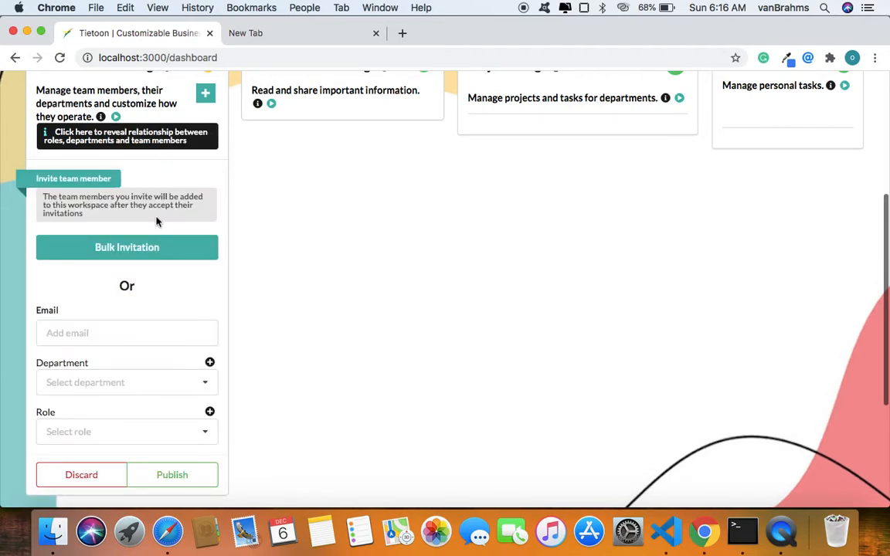
pyautogui.click(108, 248)
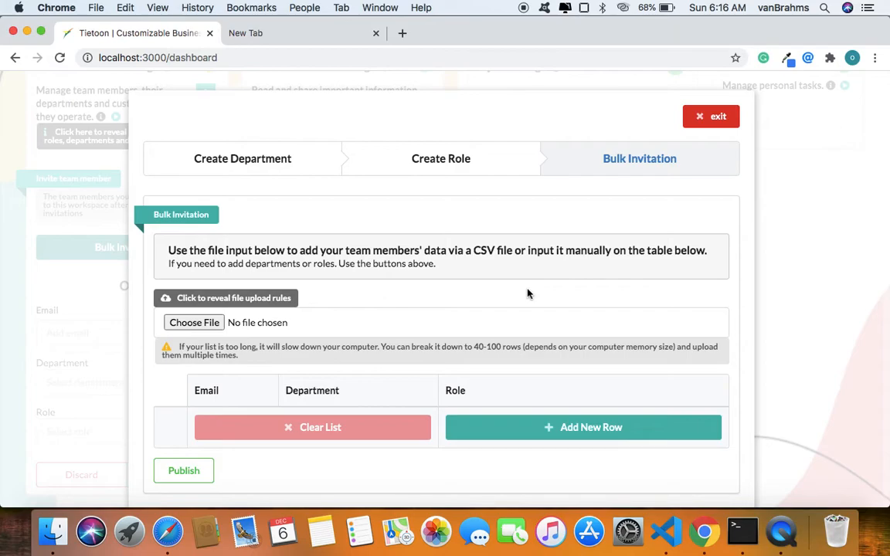
# Review the CSV file upload rules for the bulk invitation, leaving the file chooser without a selection.
pyautogui.click(265, 300)
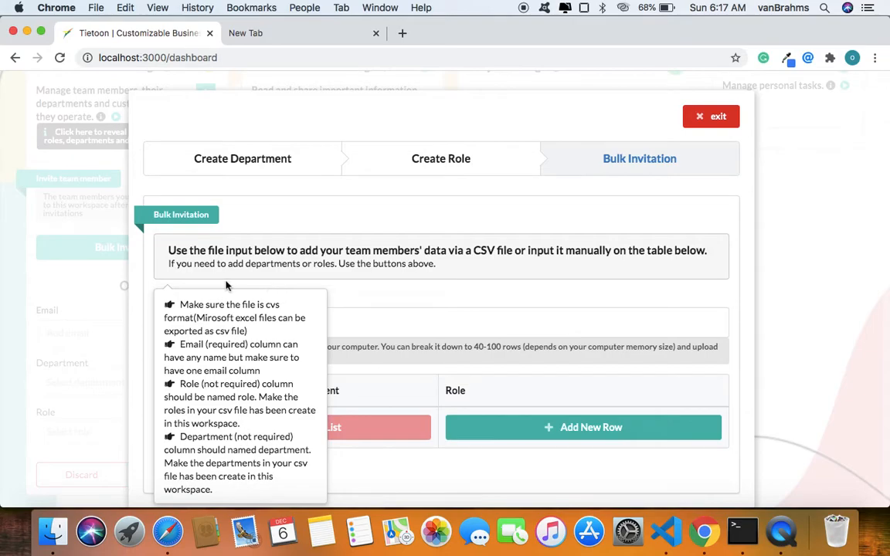
pyautogui.click(478, 354)
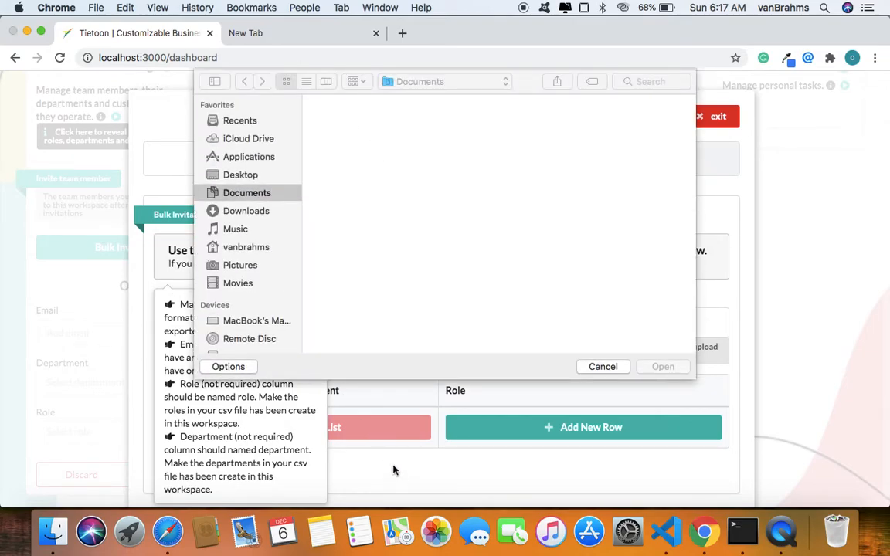
pyautogui.click(604, 372)
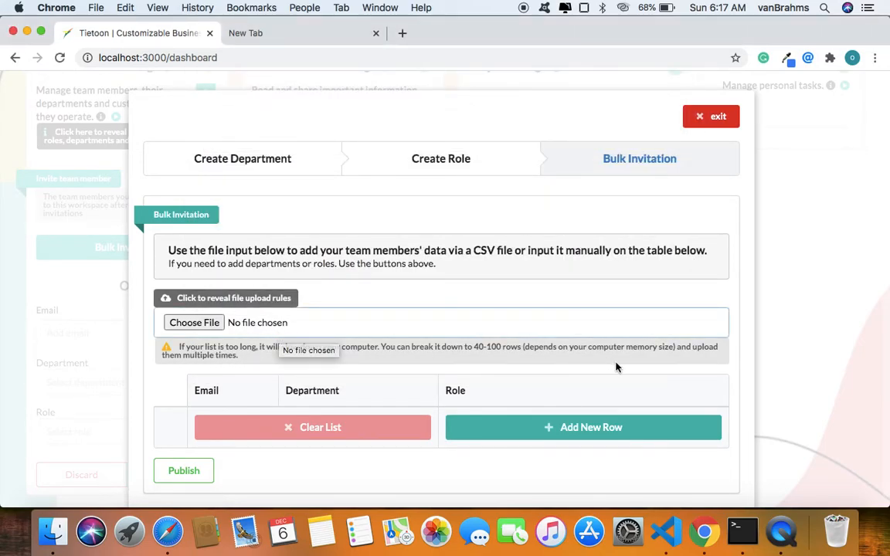
# Try out a blank row in the bulk invitation table, look at its department choices and remove the row.
pyautogui.click(587, 441)
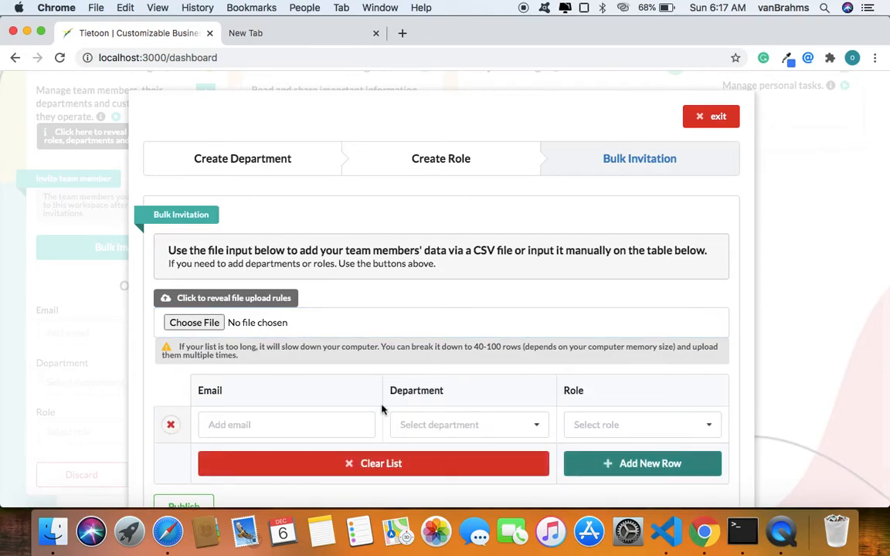
pyautogui.scroll(-2, 381, 409)
pyautogui.scroll(-2, 381, 410)
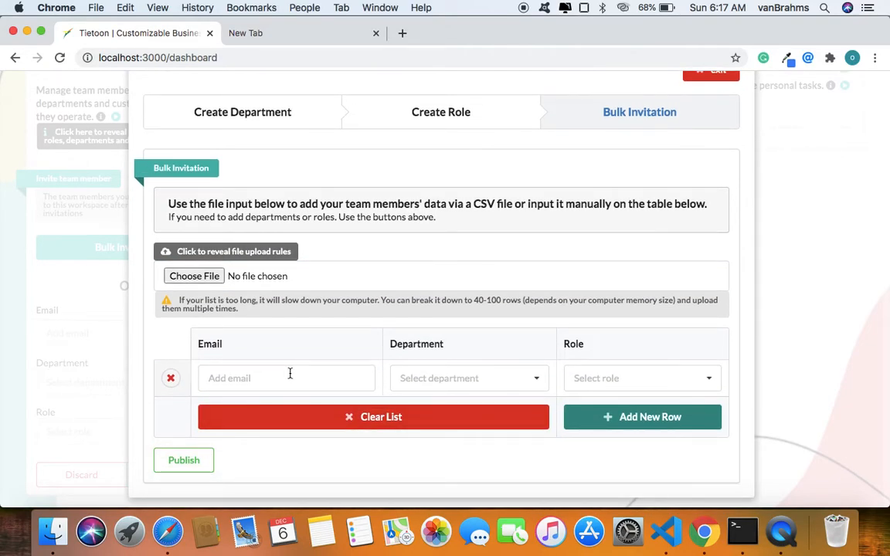
pyautogui.click(455, 386)
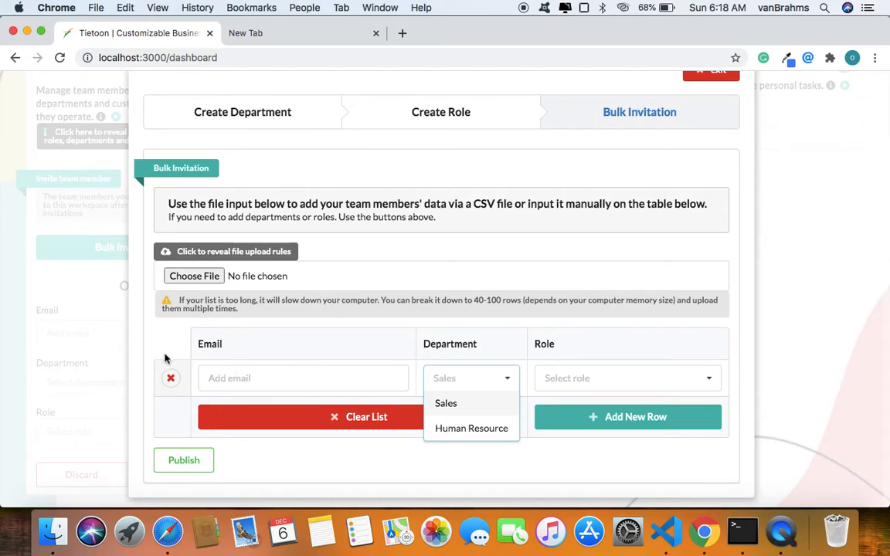
pyautogui.click(171, 380)
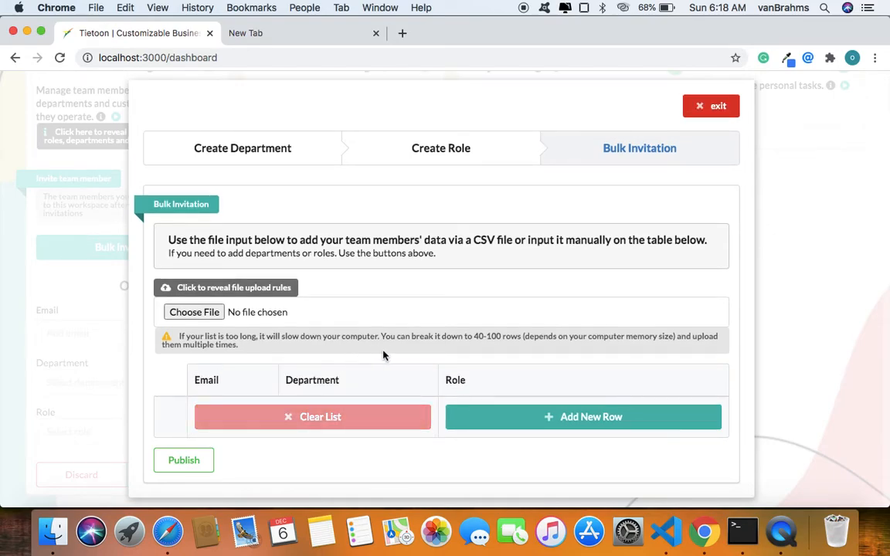
# Look through the Documents folder for CSV files to upload to the bulk invitation, and leave without choosing one.
pyautogui.click(199, 313)
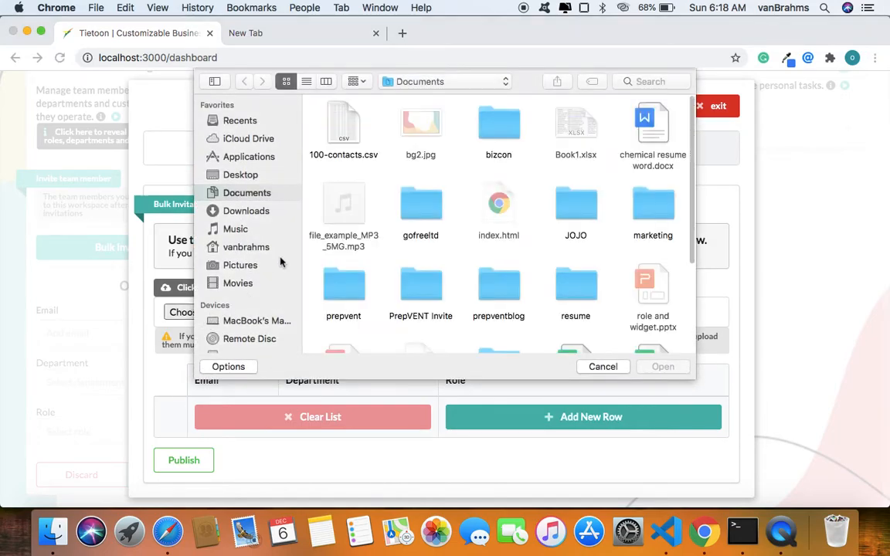
pyautogui.scroll(-5, 479, 199)
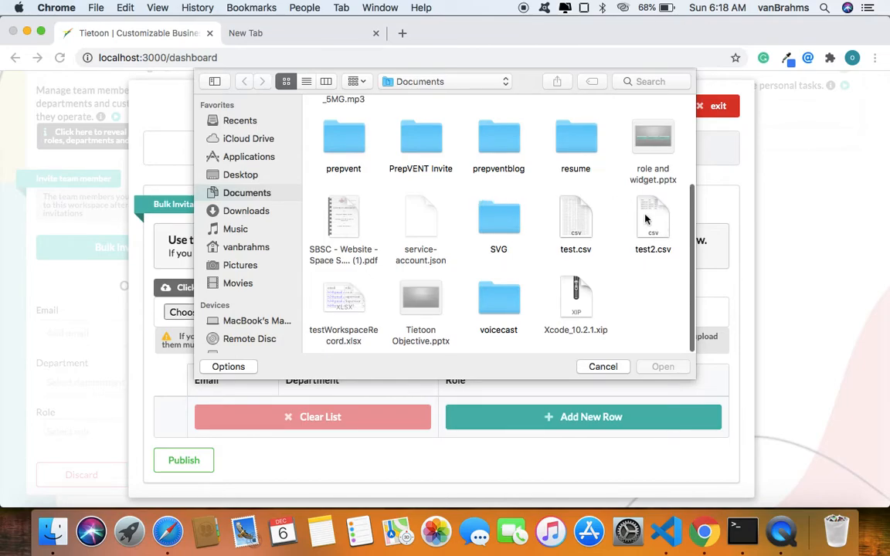
pyautogui.click(597, 366)
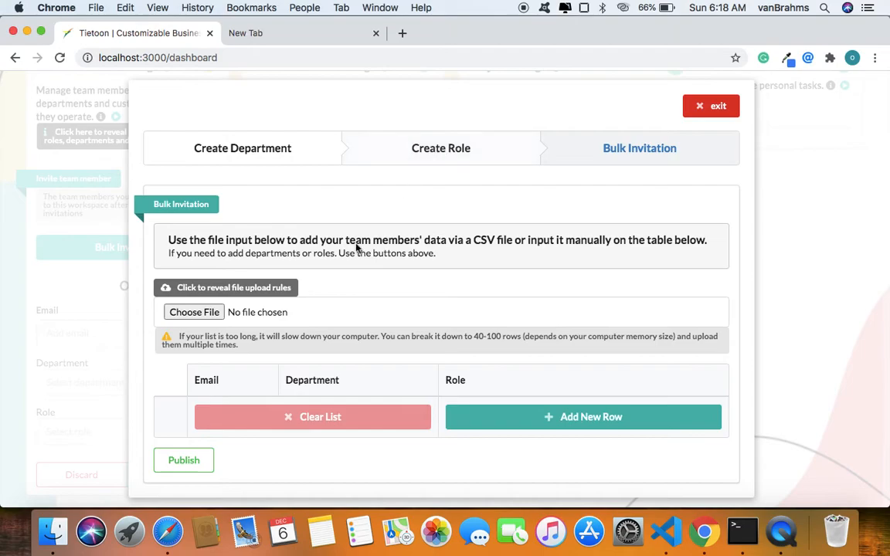
# Upload test2.csv from the Documents folder to fill the bulk invitation table with team members.
pyautogui.click(209, 317)
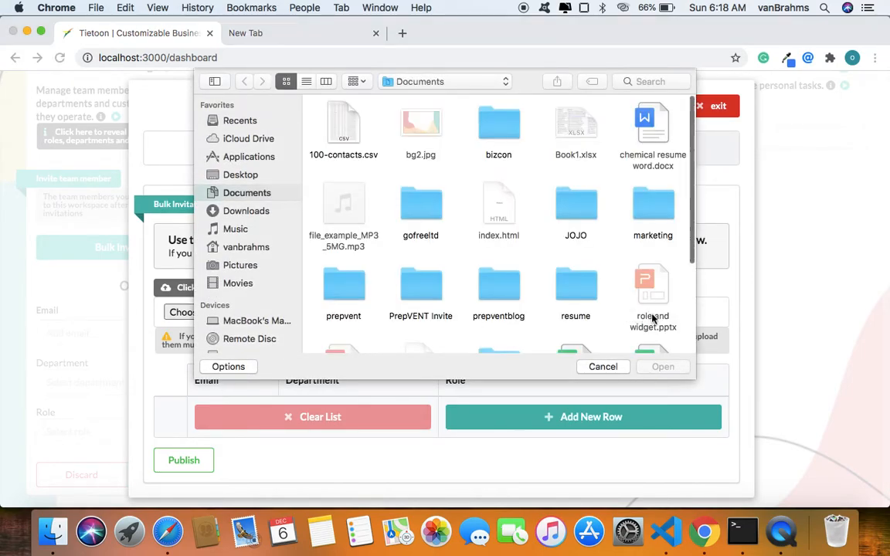
pyautogui.scroll(-5, 653, 308)
pyautogui.click(661, 251)
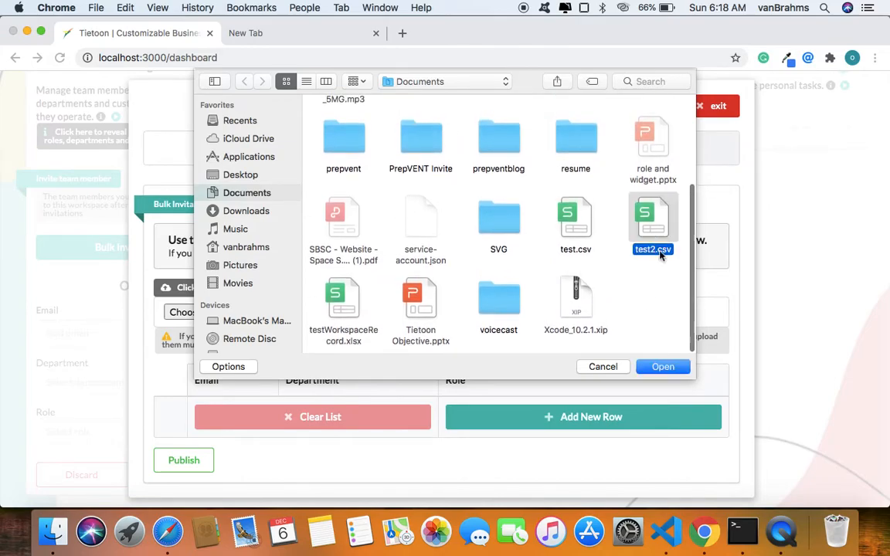
pyautogui.click(661, 369)
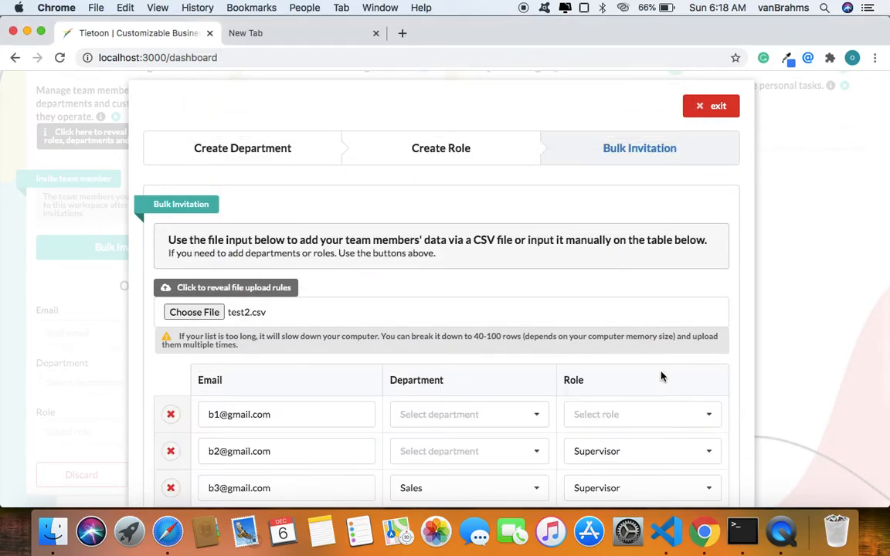
pyautogui.scroll(-4, 662, 376)
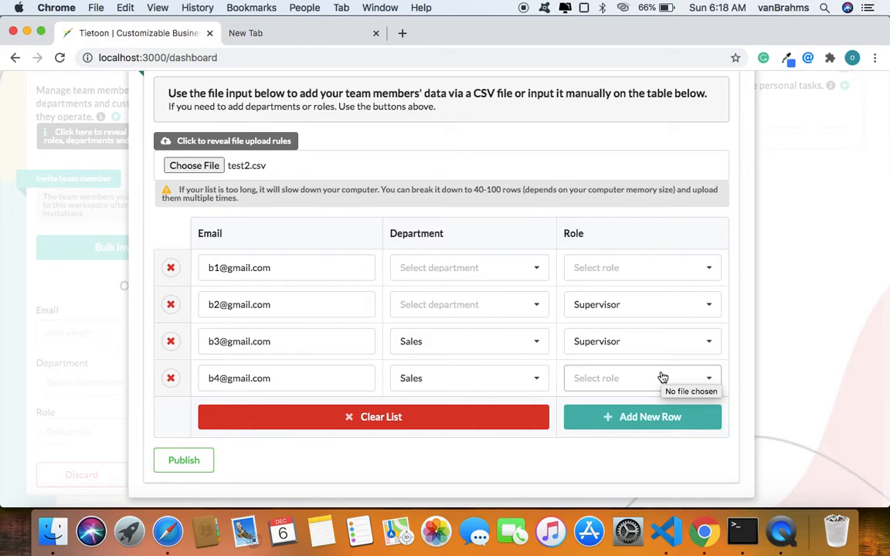
# Look at the role choices for the second team member in the table and keep Supervisor.
pyautogui.scroll(1, 646, 316)
pyautogui.click(647, 332)
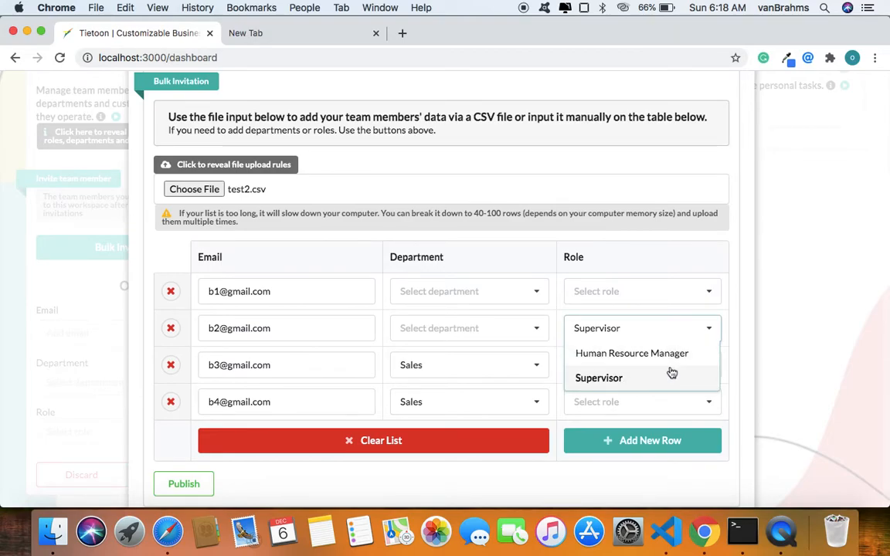
pyautogui.click(622, 385)
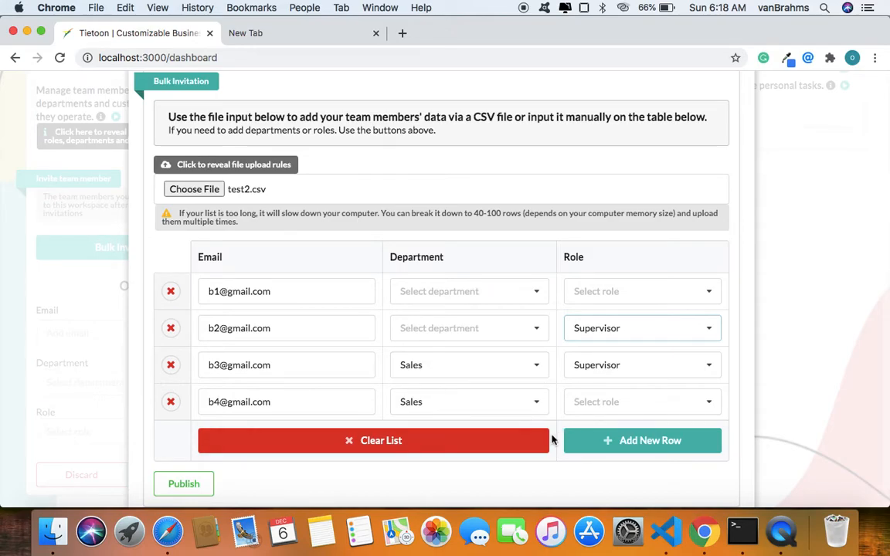
# Remove all four imported team member rows from the bulk invitation table, one by one.
pyautogui.click(170, 292)
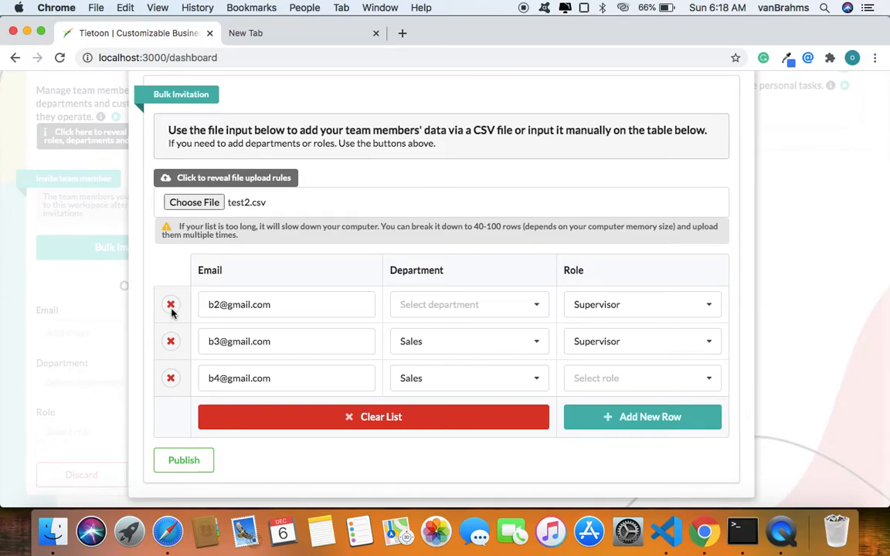
pyautogui.click(172, 306)
pyautogui.click(171, 341)
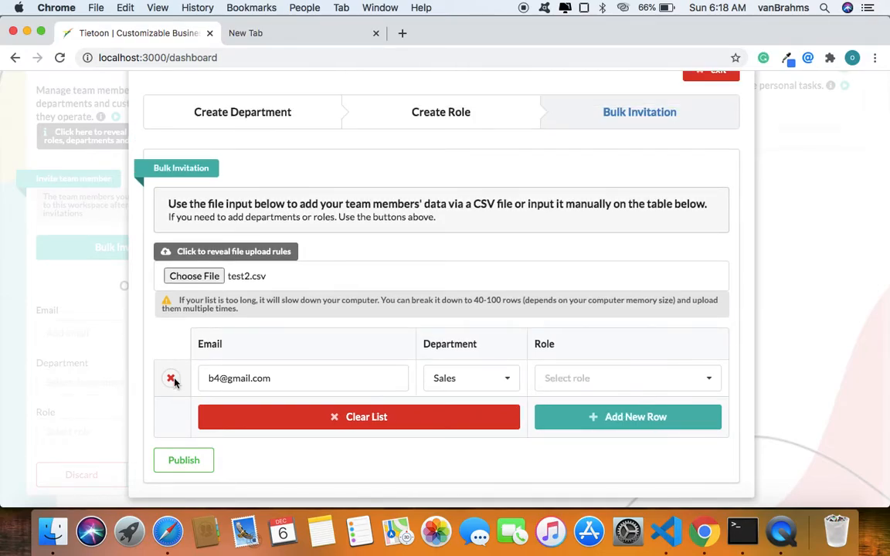
pyautogui.click(170, 378)
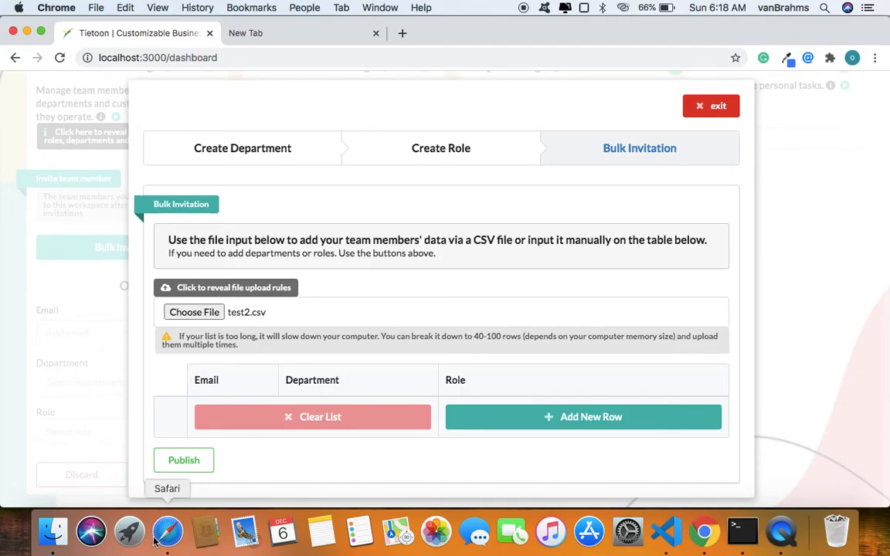
# Switch to Finder and open test2.csv from the Documents folder to inspect its contents.
pyautogui.click(129, 539)
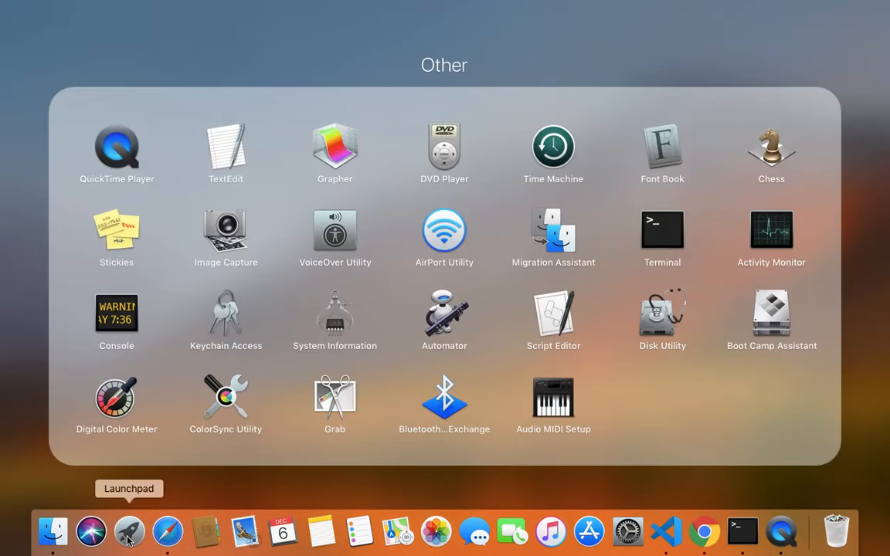
pyautogui.click(166, 533)
pyautogui.click(53, 533)
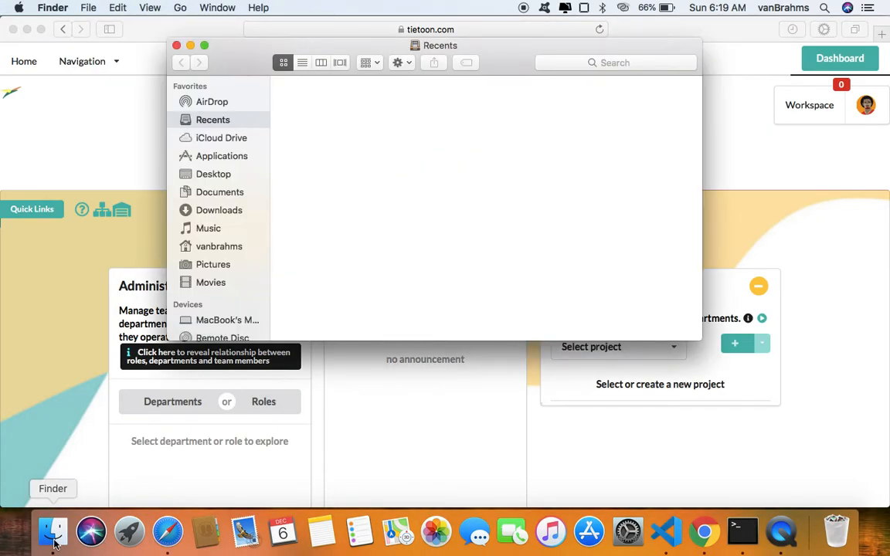
pyautogui.scroll(-8, 608, 172)
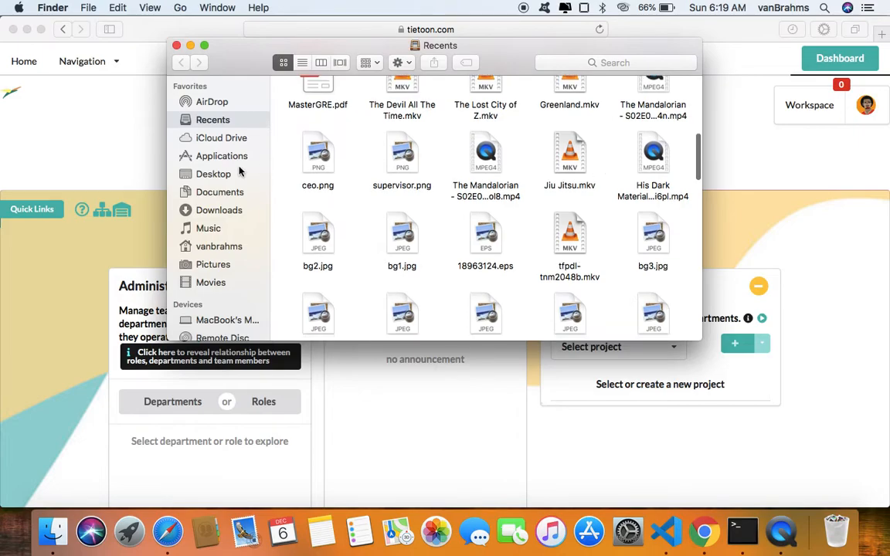
pyautogui.click(205, 190)
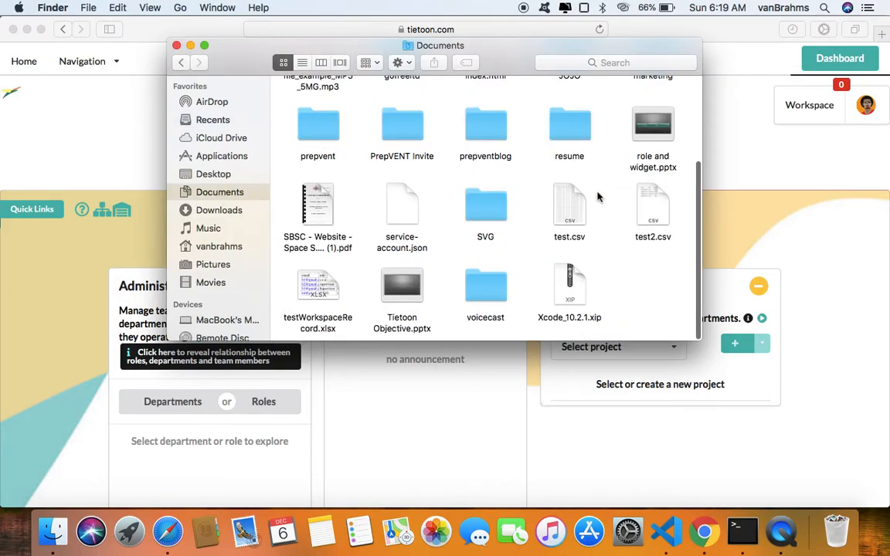
pyautogui.click(660, 207)
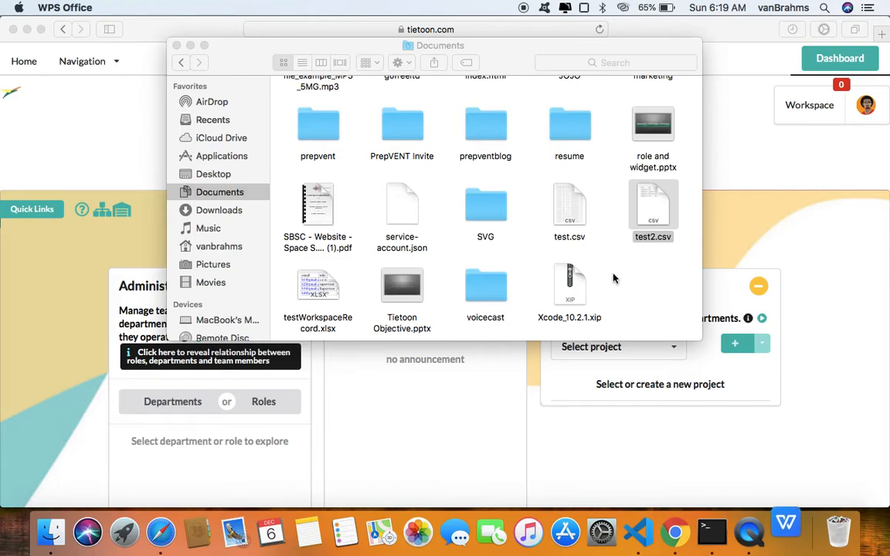
# Switch to WPS Office and ignore the non-responsive applications alert so that test2.csv can load for viewing.
pyautogui.click(102, 308)
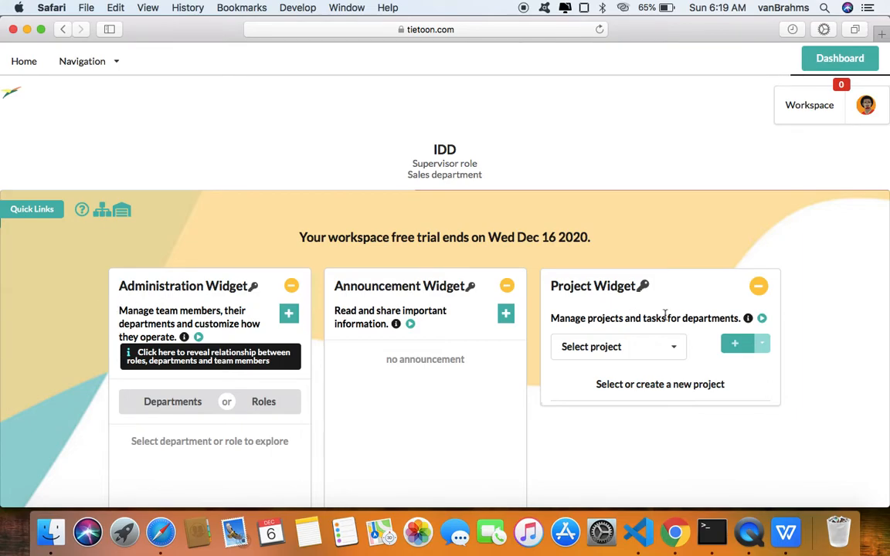
pyautogui.click(784, 543)
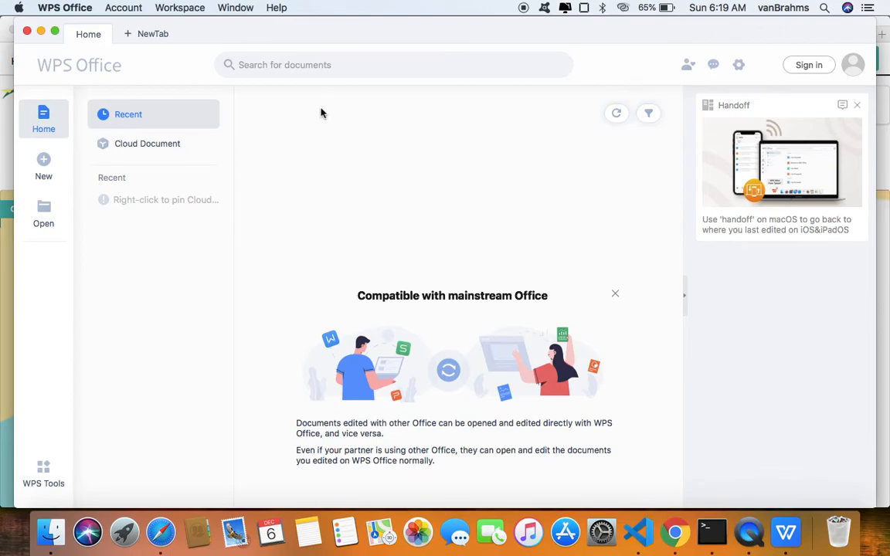
pyautogui.press('super+q')
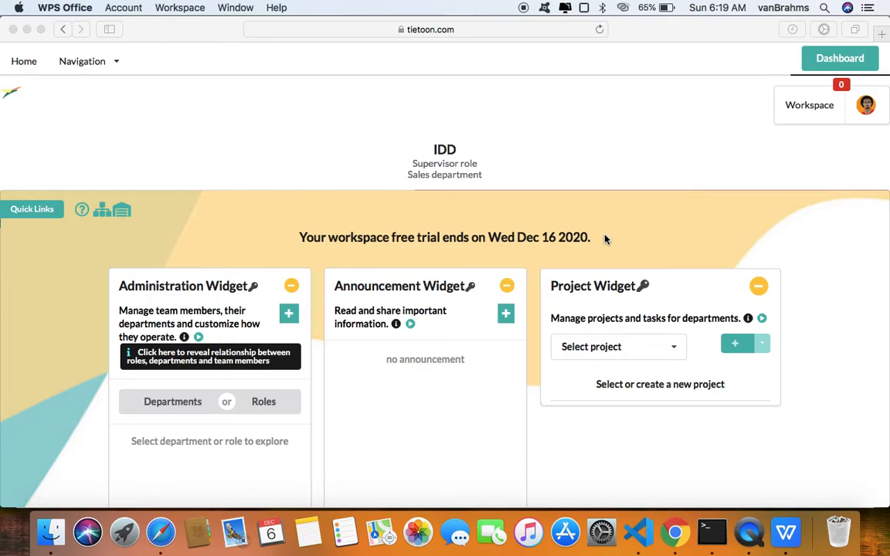
pyautogui.rightClick(168, 535)
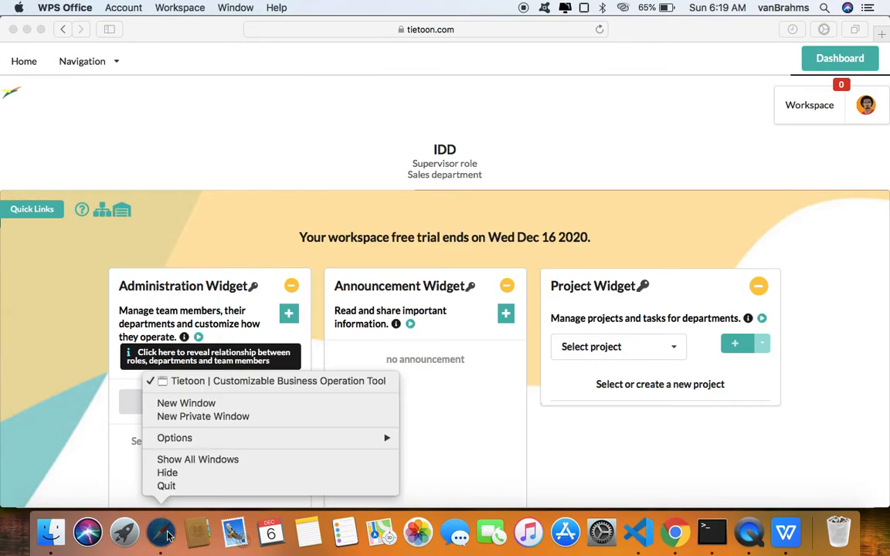
pyautogui.click(185, 495)
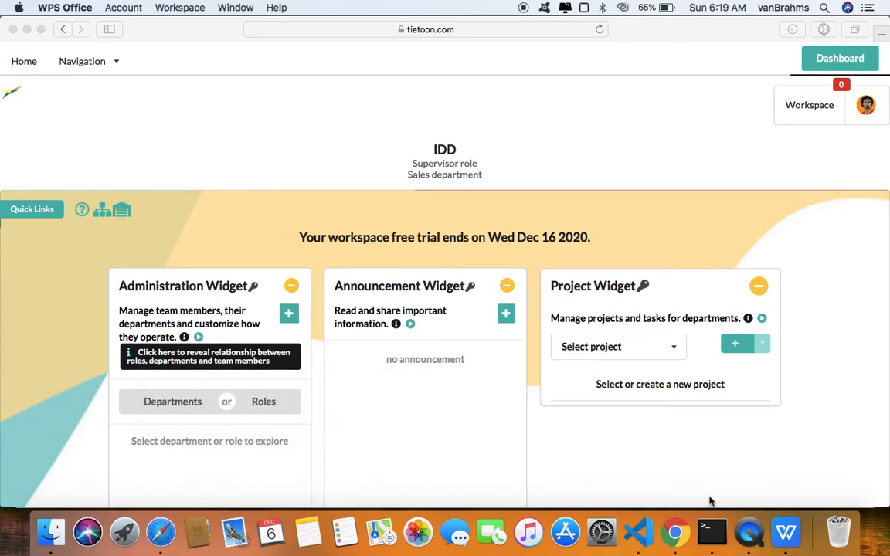
pyautogui.click(795, 531)
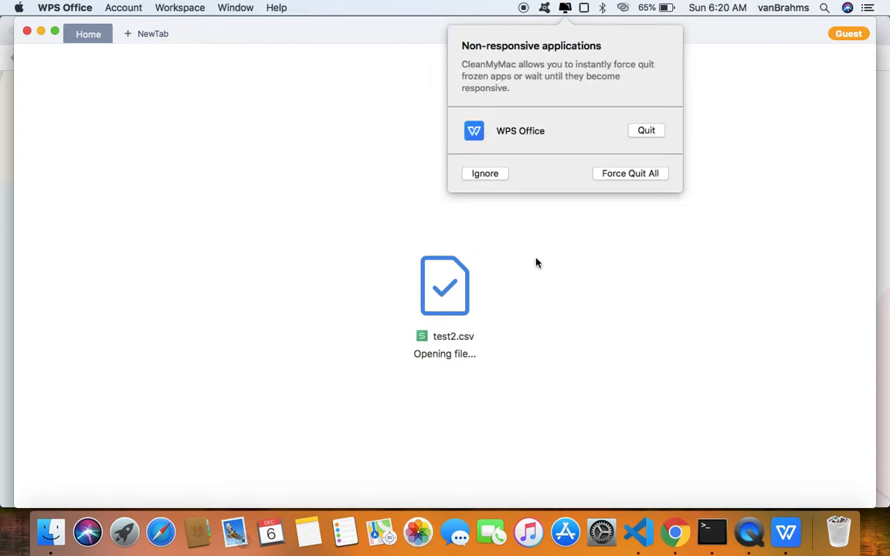
pyautogui.click(486, 174)
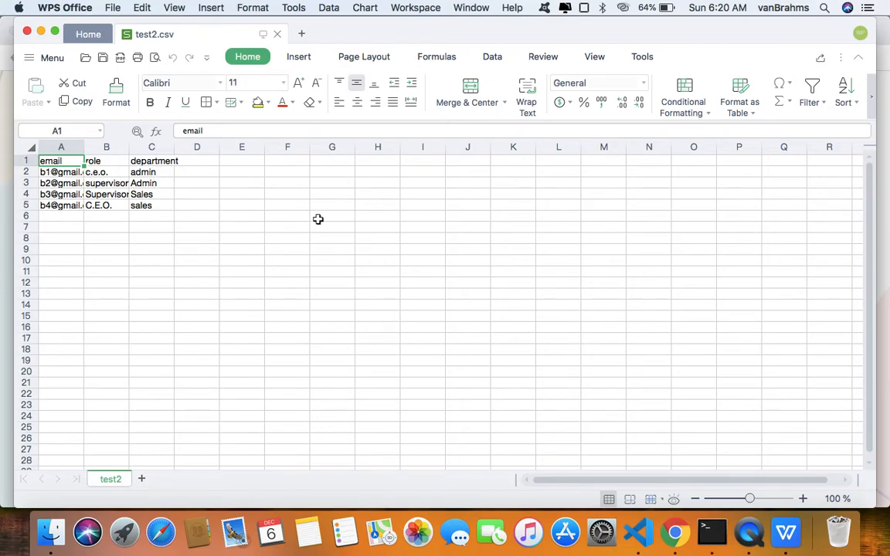
# Return to the bulk invitation form in Chrome and create a department named Admin.
pyautogui.click(675, 544)
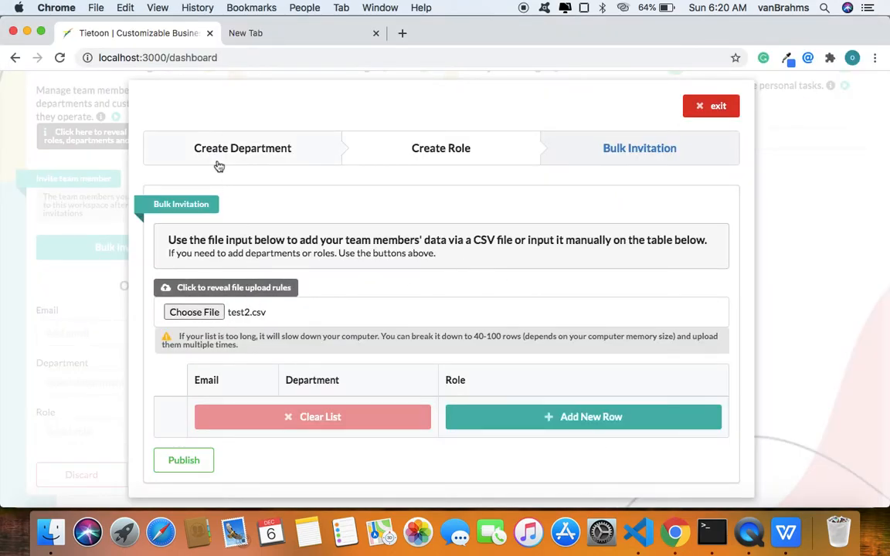
pyautogui.click(262, 152)
pyautogui.click(237, 332)
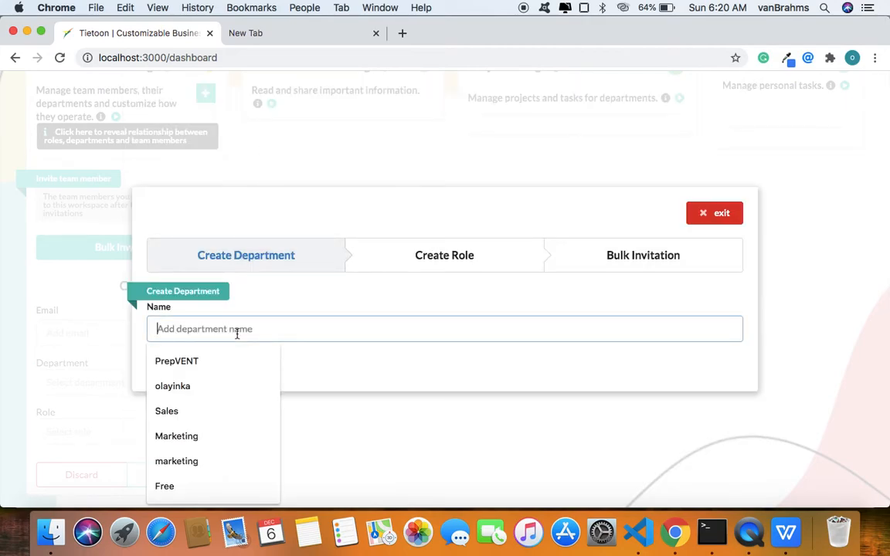
pyautogui.write('ad')
pyautogui.click(203, 370)
pyautogui.click(171, 370)
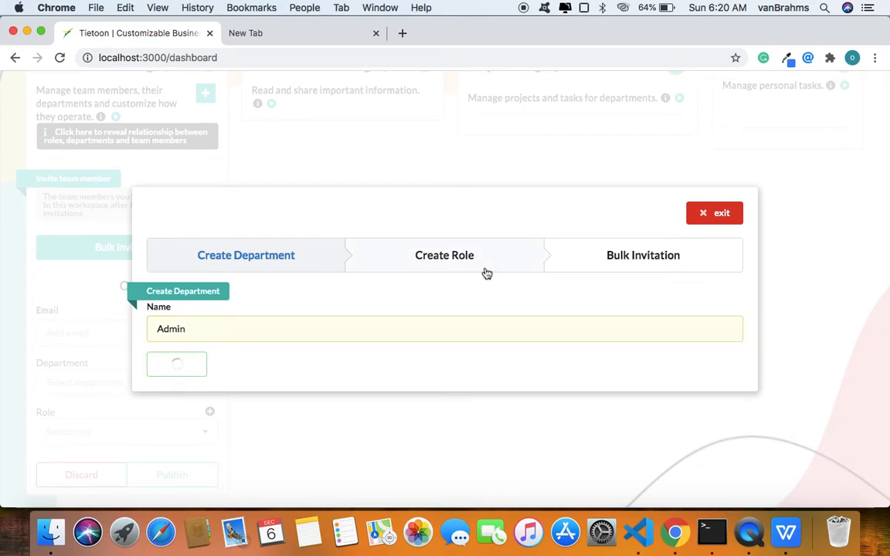
# Start a new role titled C.E.O. and give it the Announcement Widget with announcements for multiple departments.
pyautogui.click(454, 272)
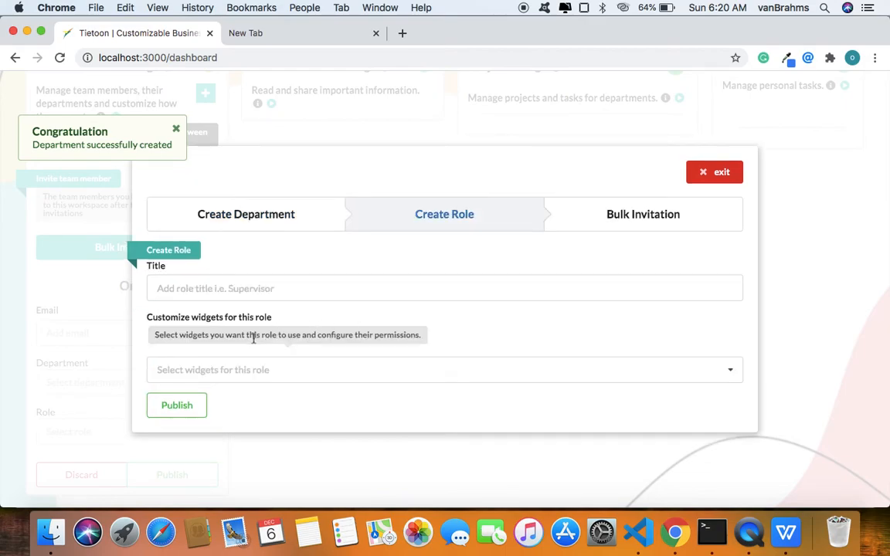
pyautogui.click(235, 291)
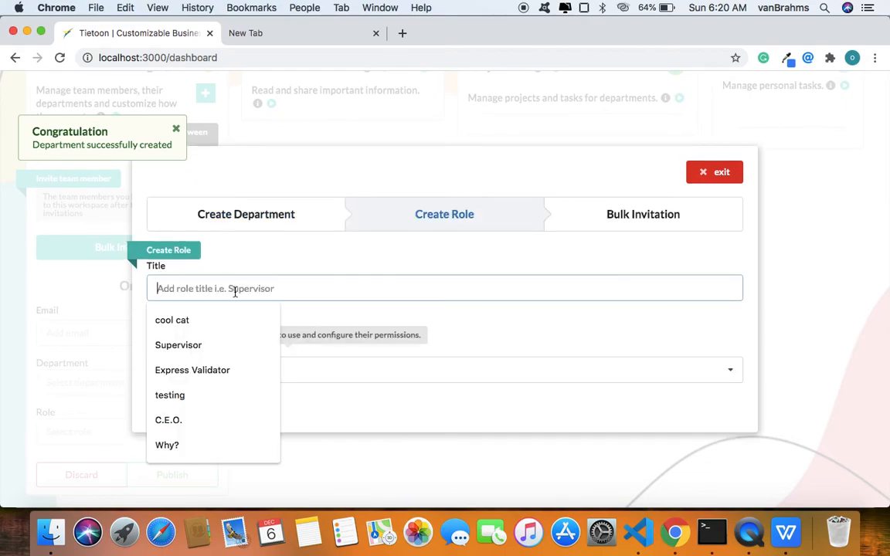
pyautogui.click(196, 417)
pyautogui.click(232, 378)
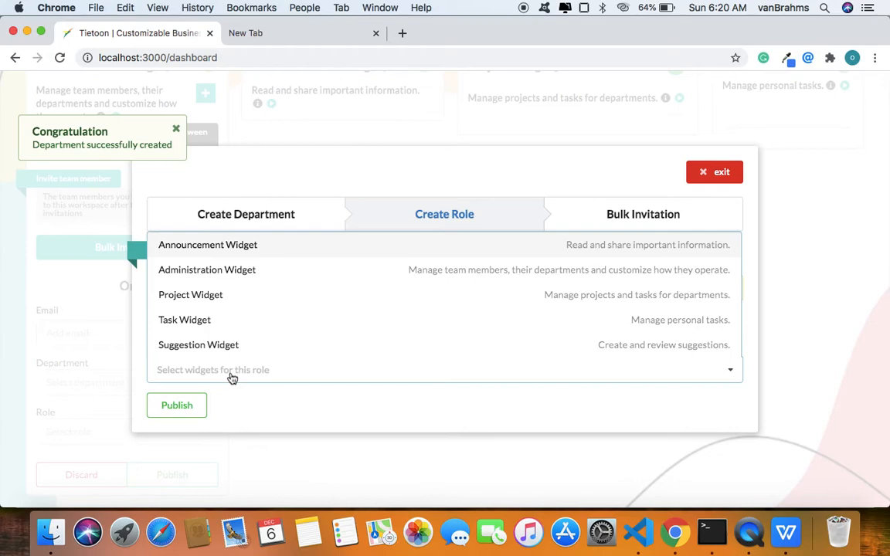
pyautogui.click(266, 249)
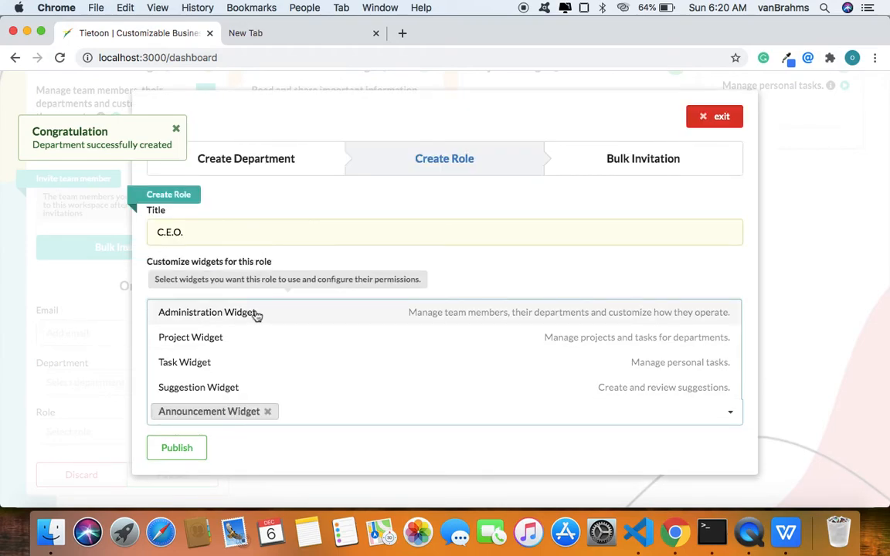
pyautogui.click(488, 258)
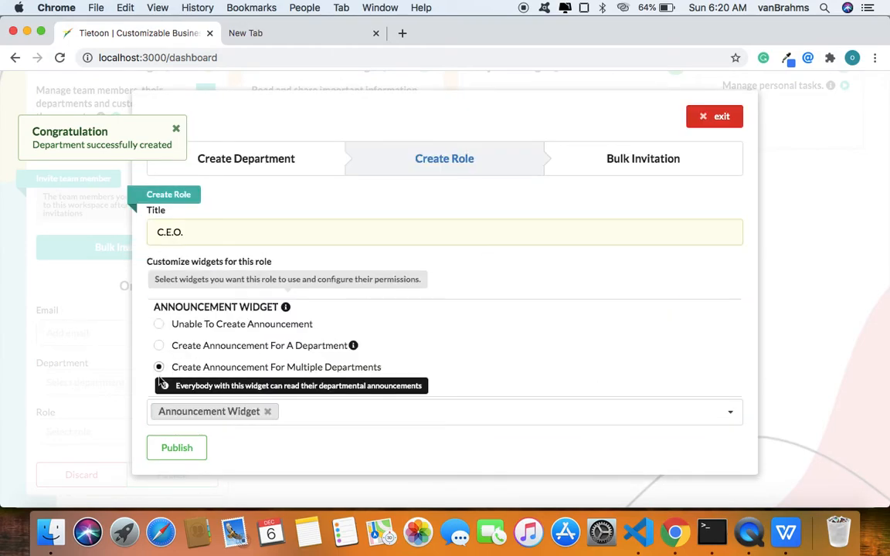
# Add the Administration Widget and the Project Widget to the C.E.O. role, keeping their default permissions.
pyautogui.click(324, 422)
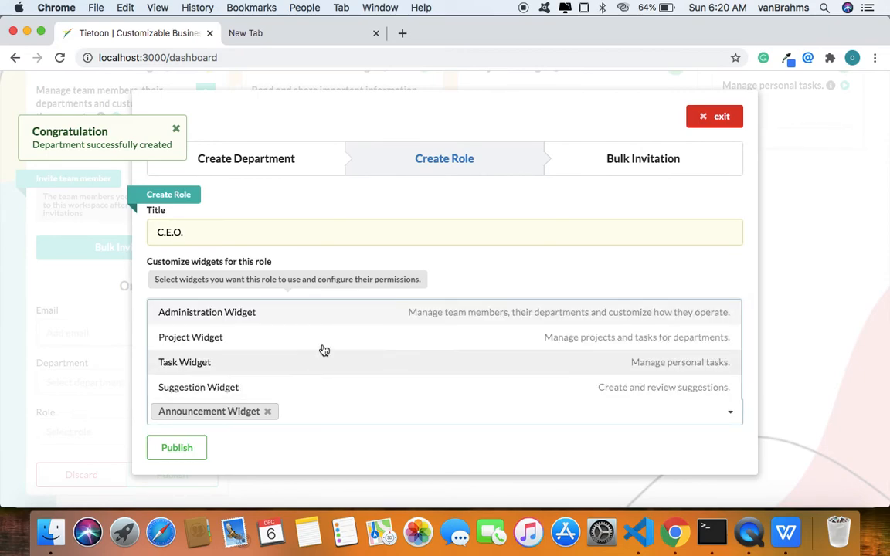
pyautogui.click(339, 314)
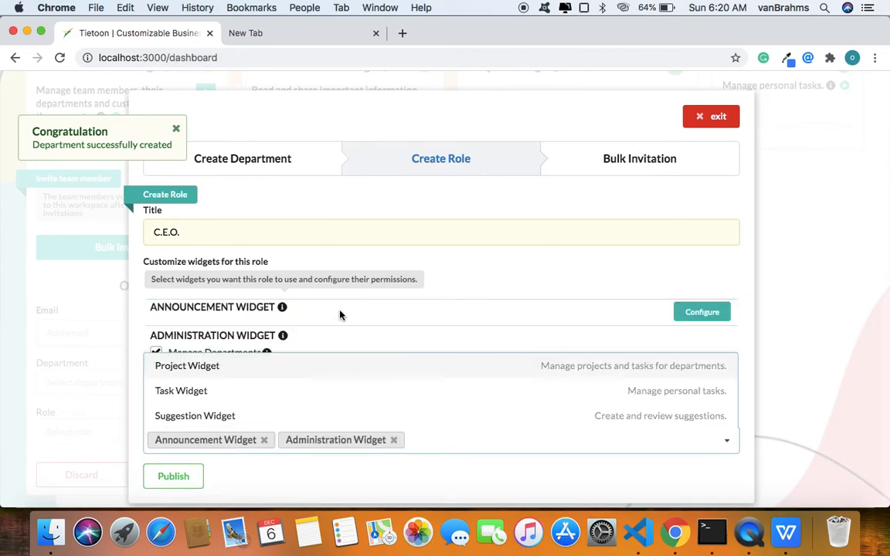
pyautogui.click(461, 292)
pyautogui.click(443, 442)
pyautogui.click(379, 369)
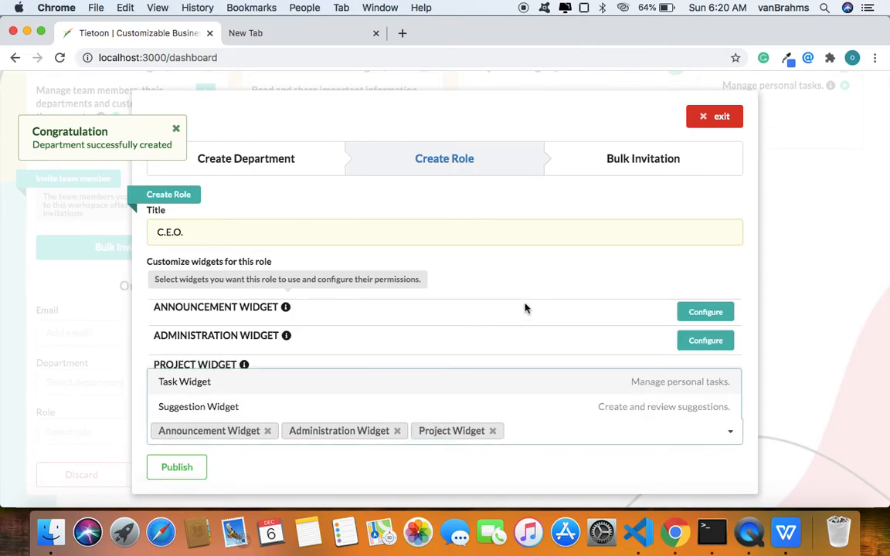
pyautogui.click(572, 253)
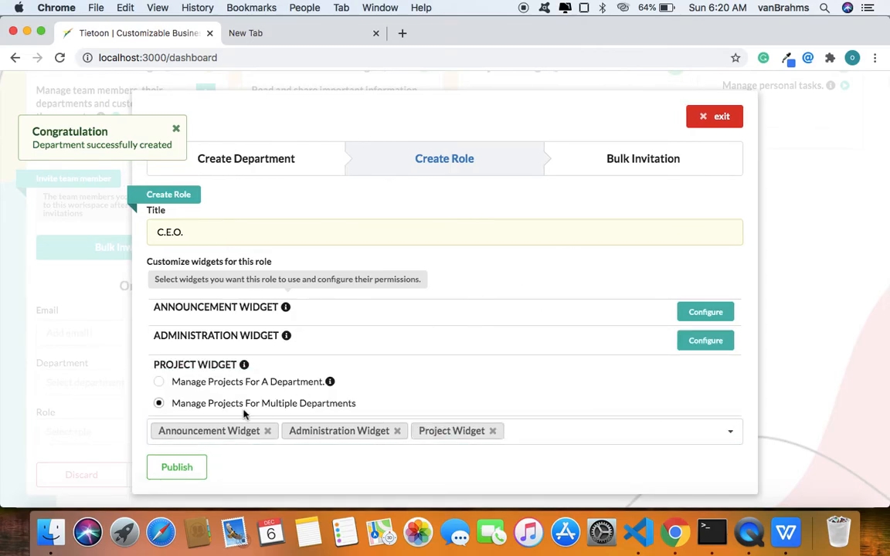
# Add the Task Widget and the Suggestion Widget to the C.E.O. role, keeping Review All Suggestions.
pyautogui.click(556, 433)
pyautogui.click(374, 455)
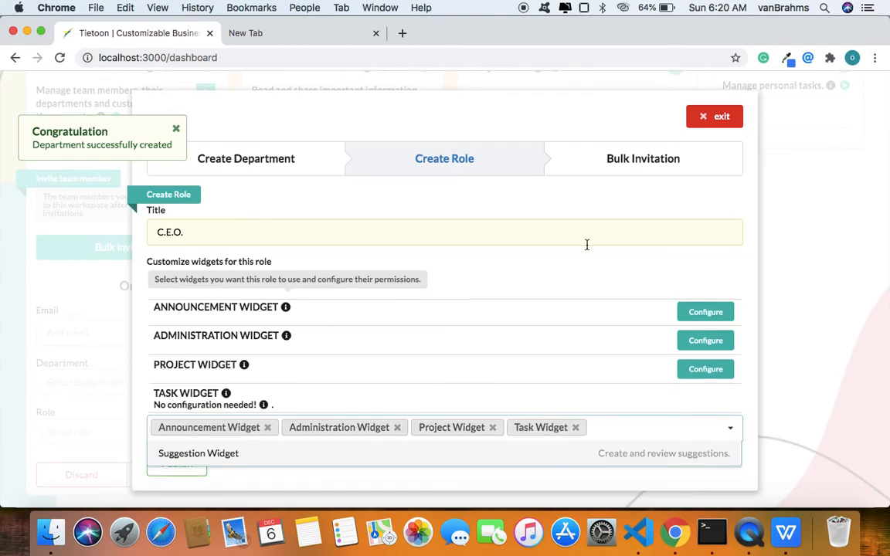
pyautogui.click(543, 459)
pyautogui.scroll(-3, 437, 403)
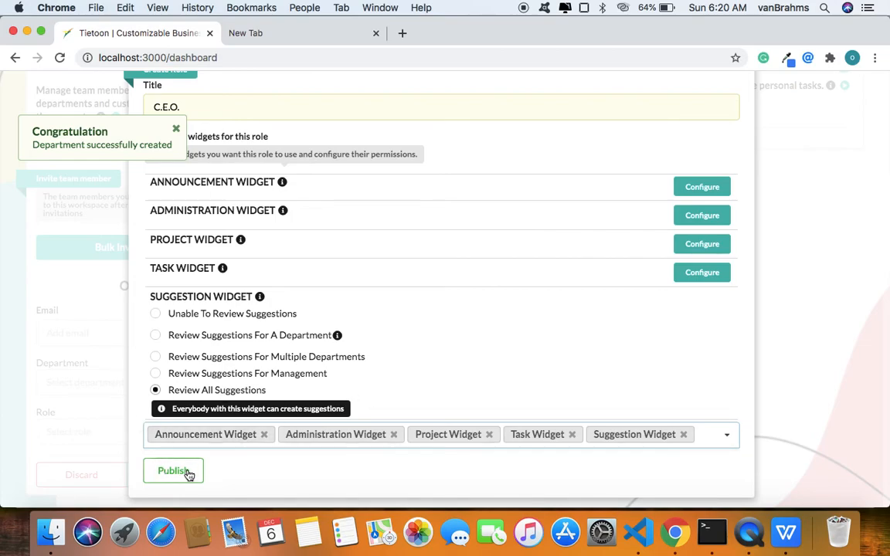
# Review the C.E.O. role's widget list, publish the role and dismiss the notification.
pyautogui.scroll(3, 323, 352)
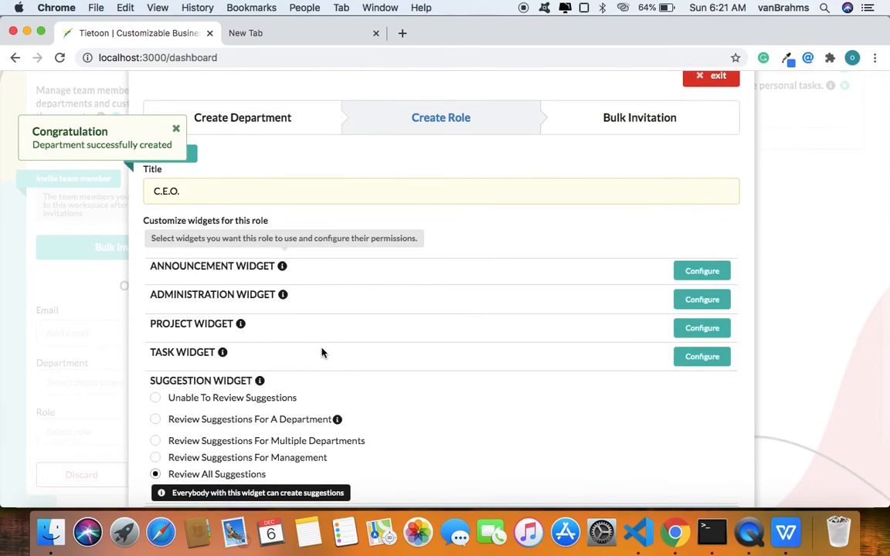
pyautogui.scroll(-3, 294, 354)
pyautogui.click(179, 474)
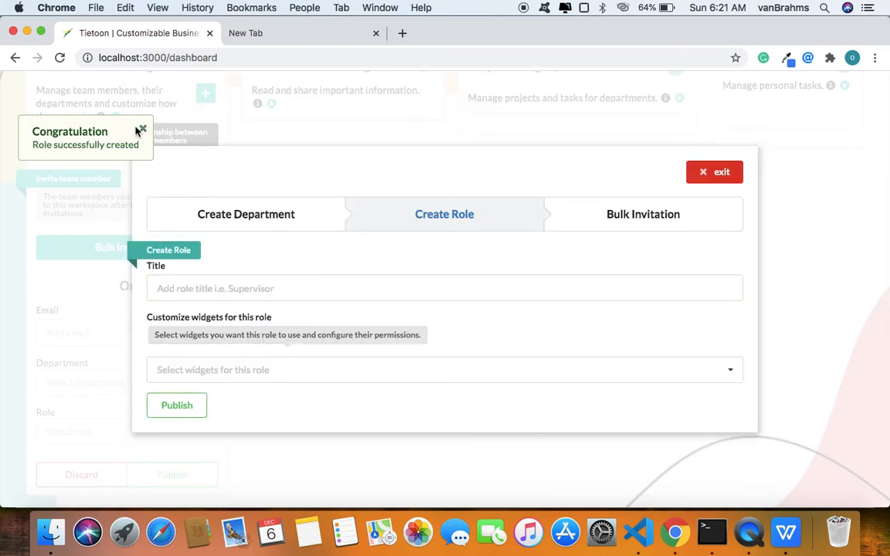
pyautogui.click(142, 132)
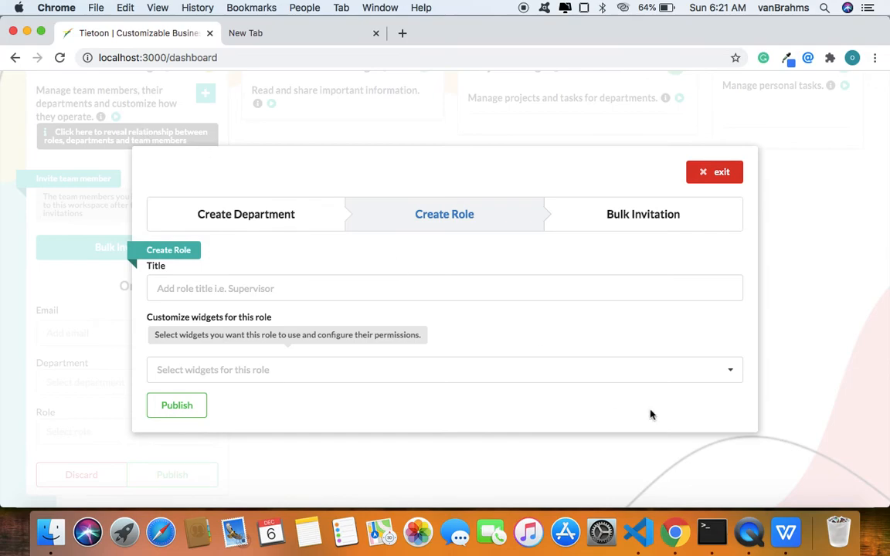
# Check the email, role and department columns of test2.csv in WPS Office, close its window and return to Chrome.
pyautogui.click(786, 532)
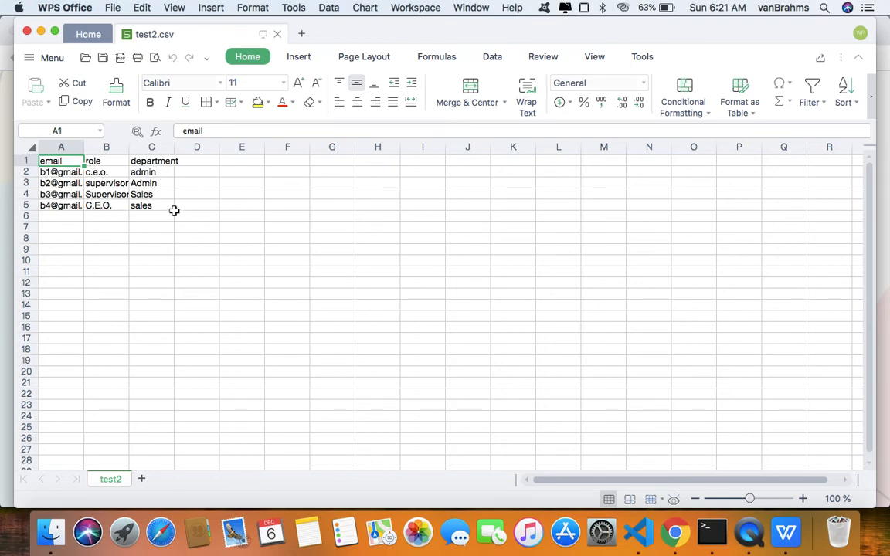
pyautogui.click(27, 34)
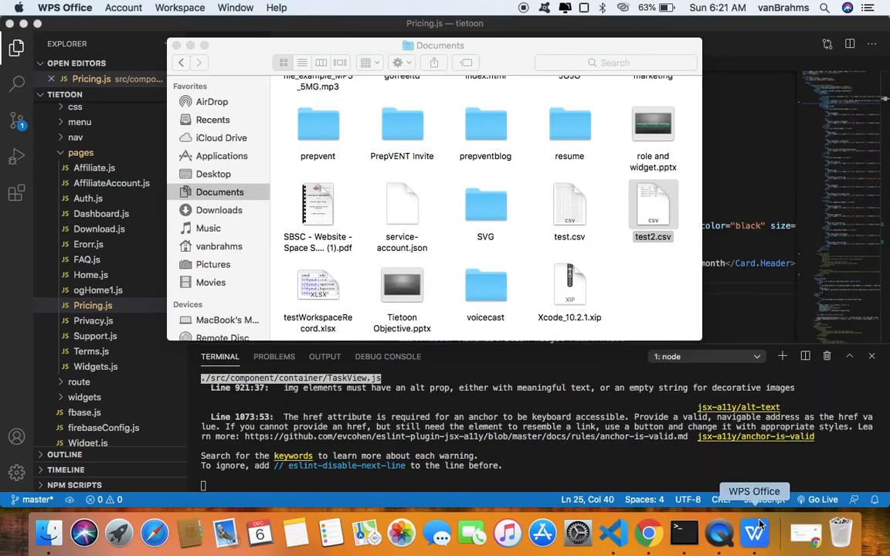
pyautogui.click(805, 533)
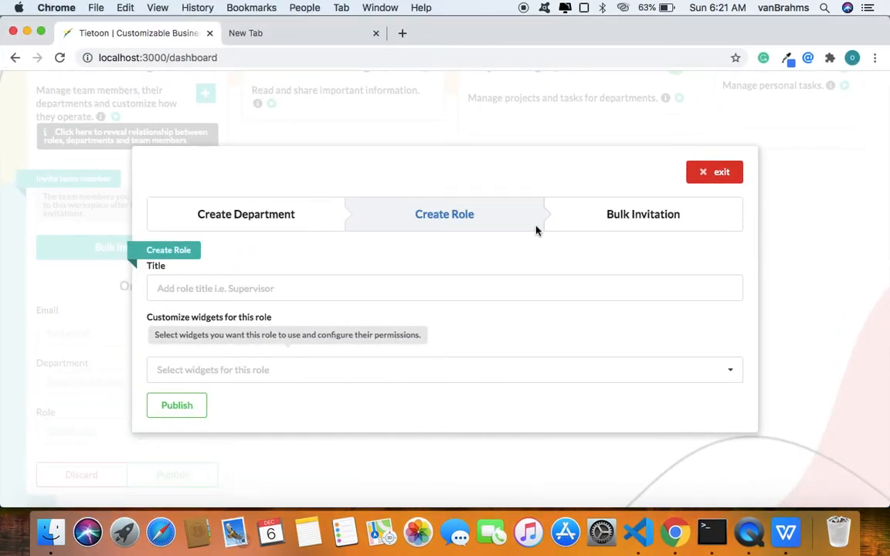
# Open the Bulk Invitation form and quit WPS Office.
pyautogui.click(649, 215)
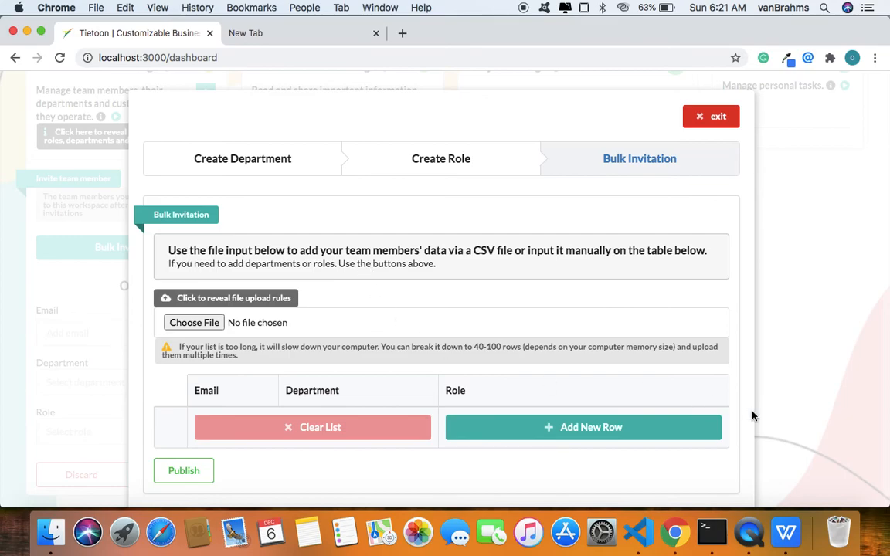
pyautogui.rightClick(777, 533)
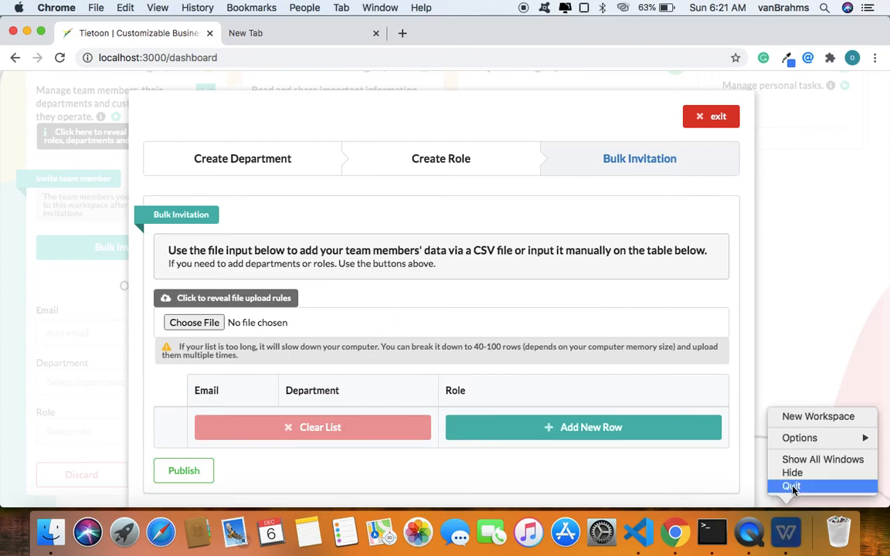
pyautogui.click(788, 484)
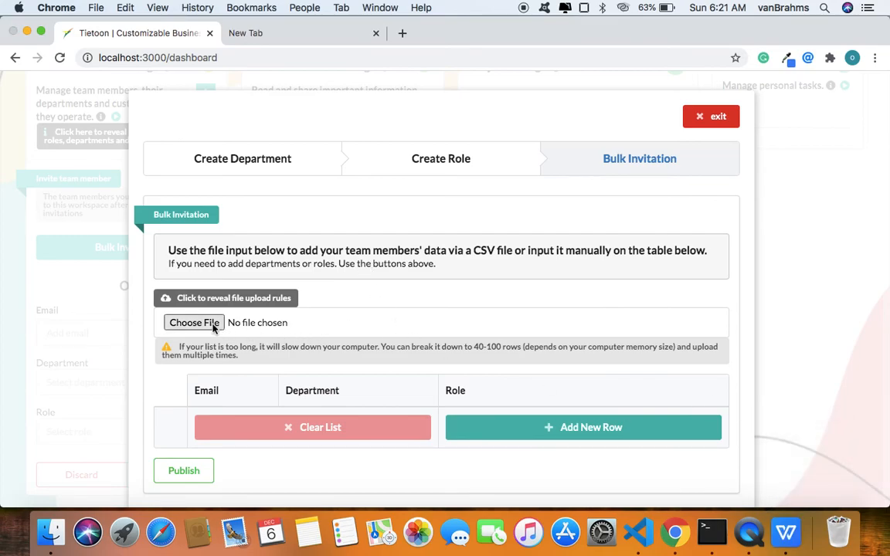
# Load test2.csv from the Documents folder into the bulk invitation form and review the imported emails, departments and roles.
pyautogui.click(213, 327)
pyautogui.scroll(-5, 547, 249)
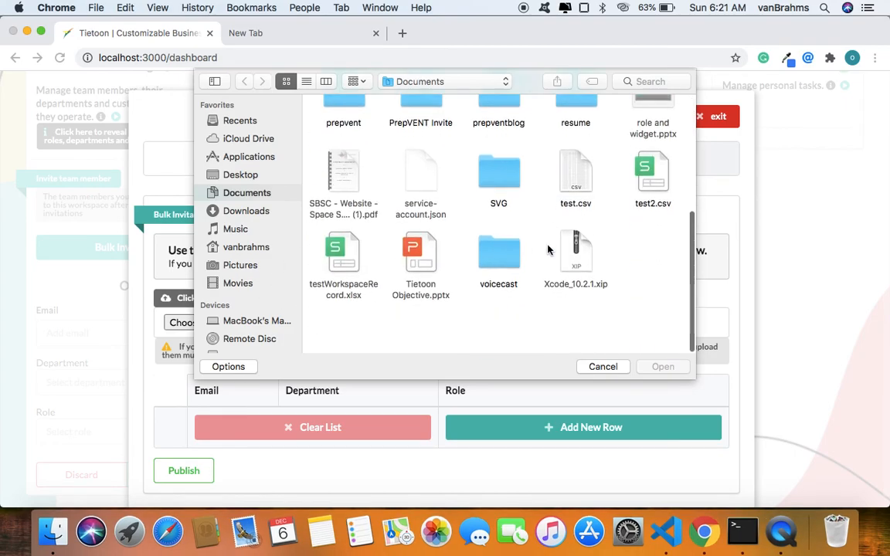
pyautogui.scroll(2, 547, 250)
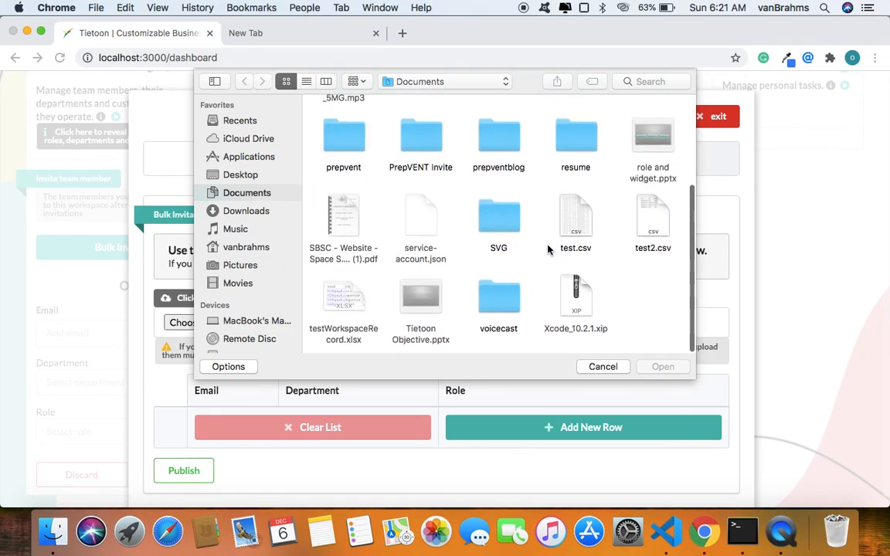
pyautogui.click(655, 224)
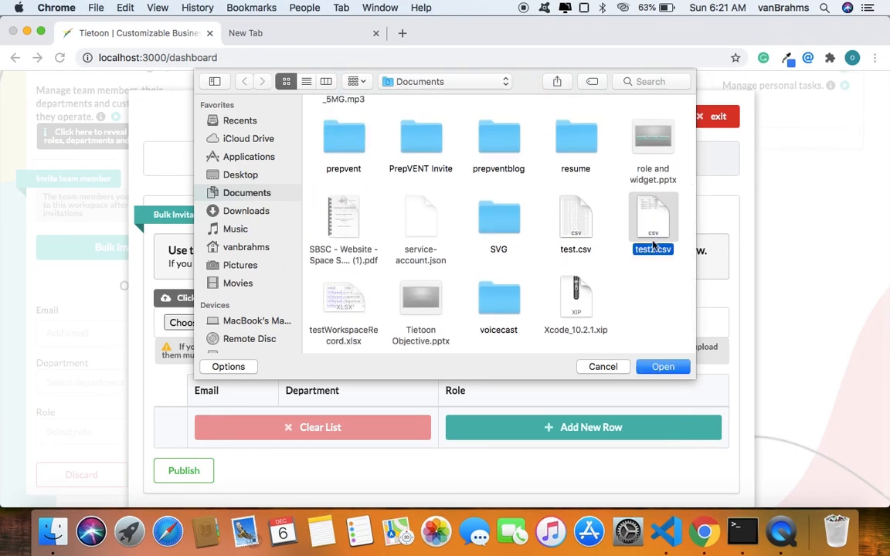
pyautogui.click(661, 368)
pyautogui.scroll(-3, 654, 373)
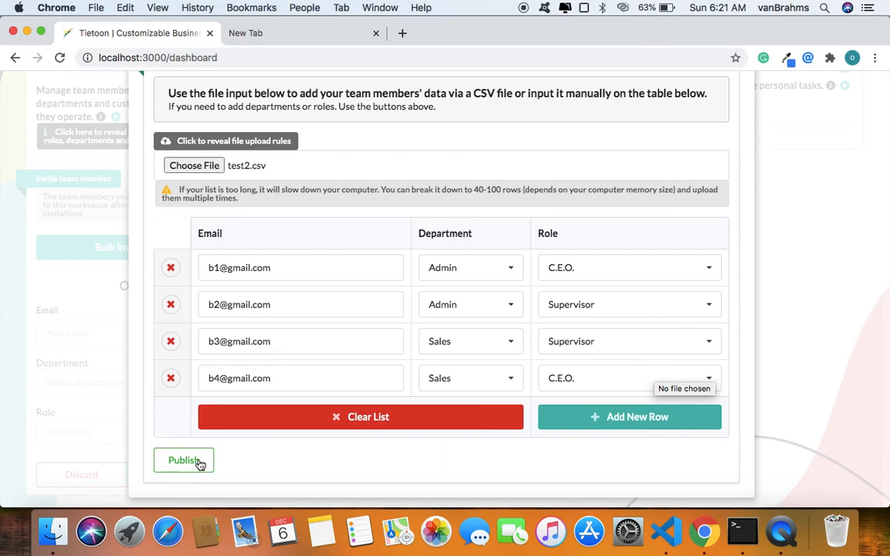
pyautogui.scroll(5, 411, 278)
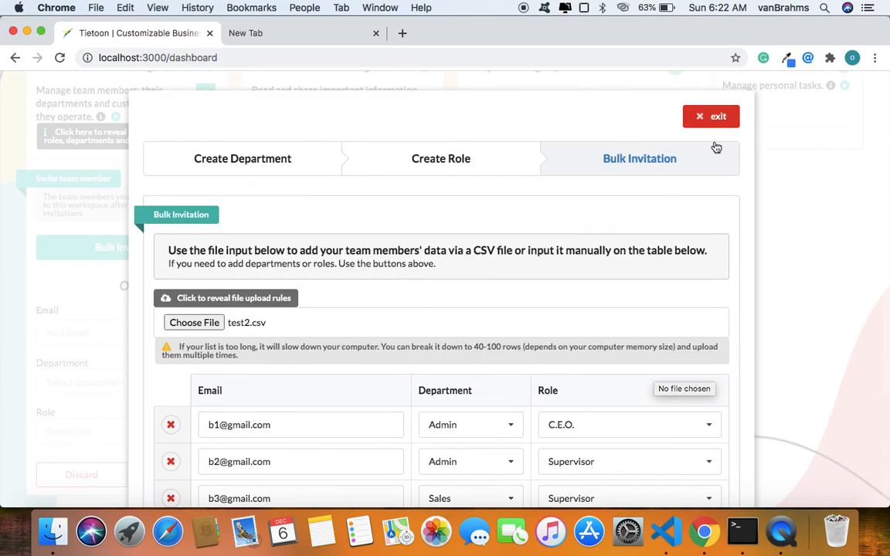